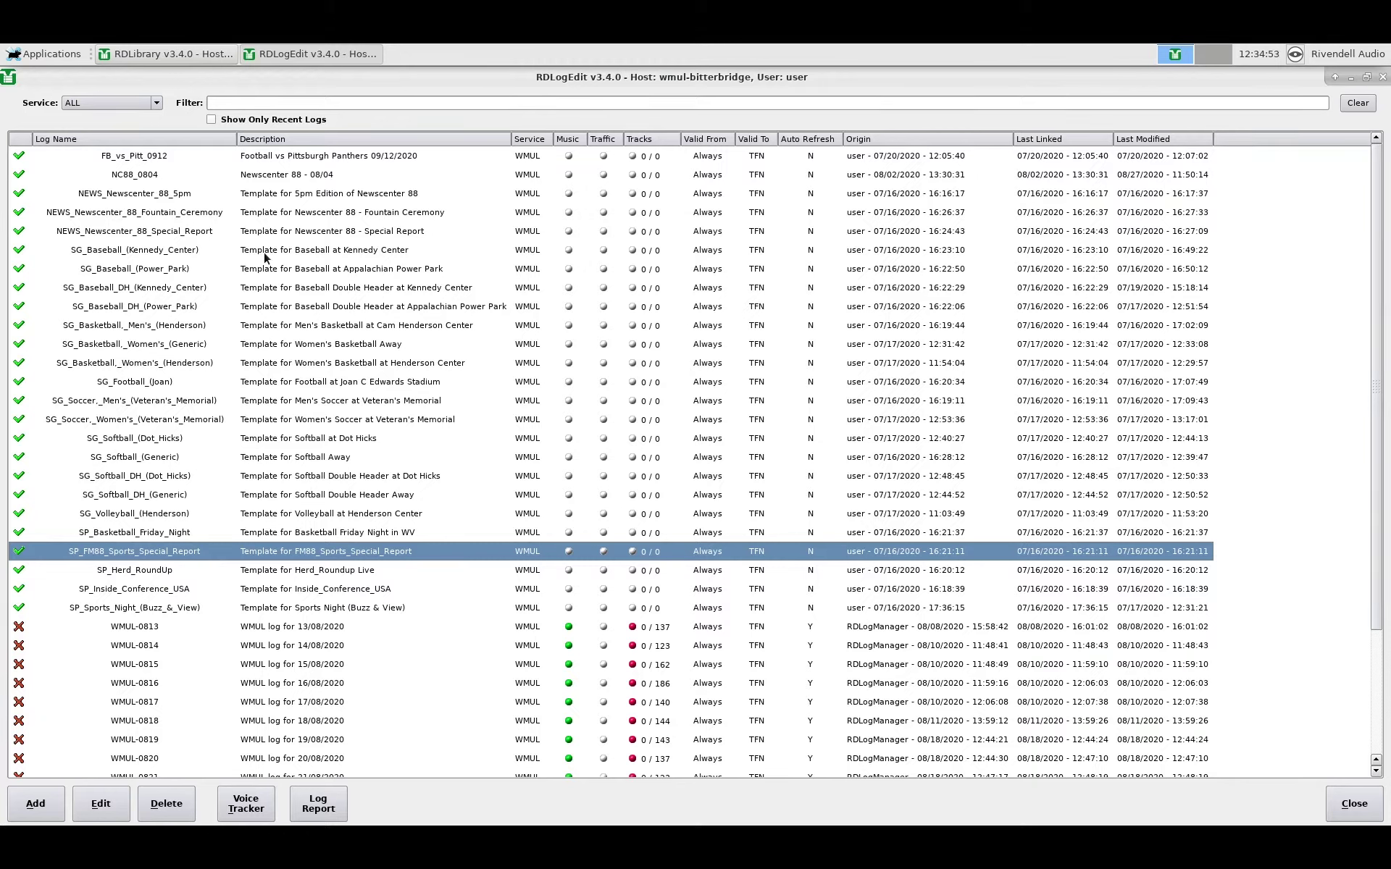
Step: Look through the log list and filter it by "foot"
left_click(276, 158)
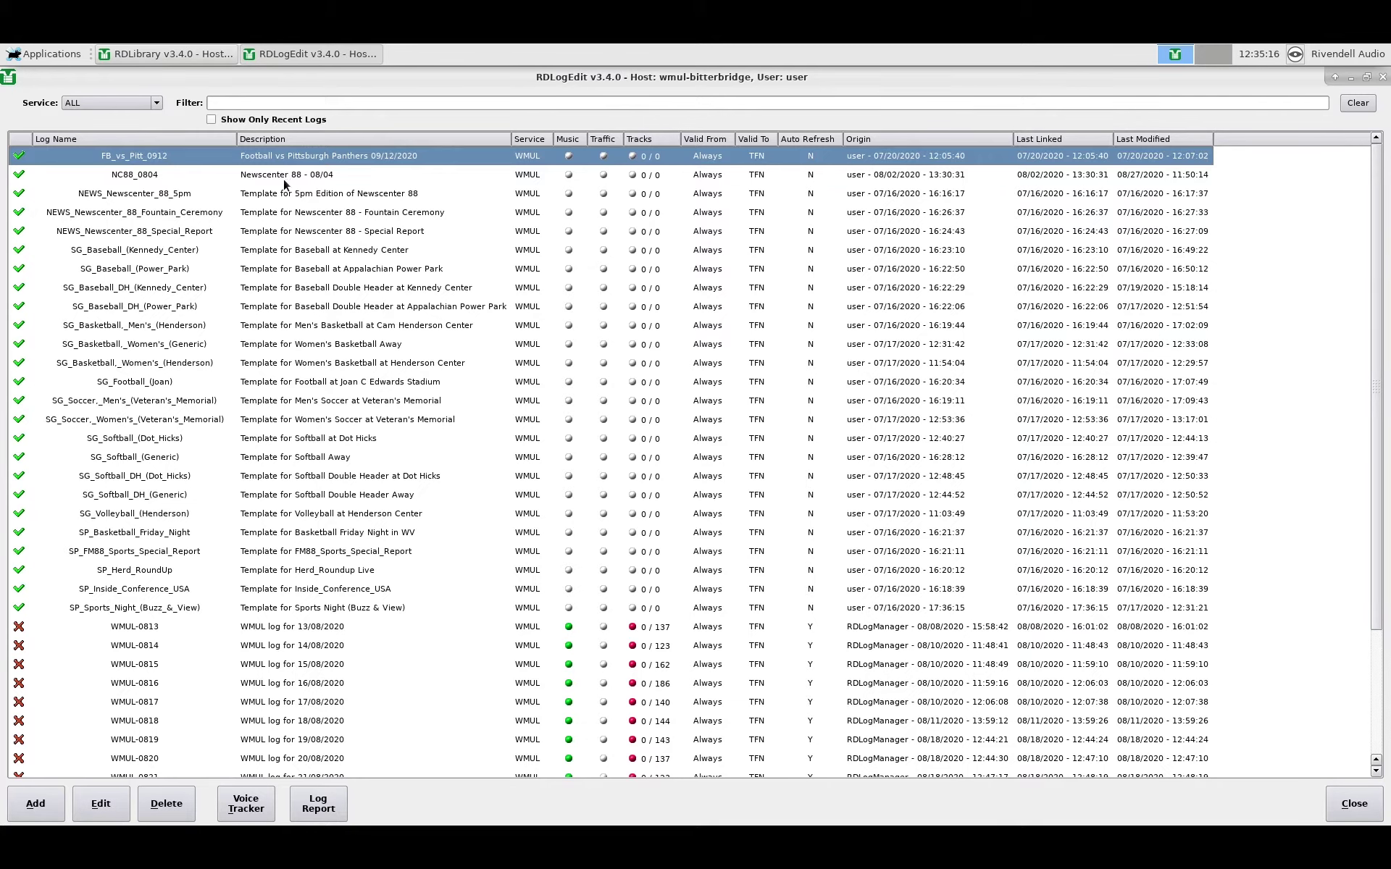
left_click(284, 180)
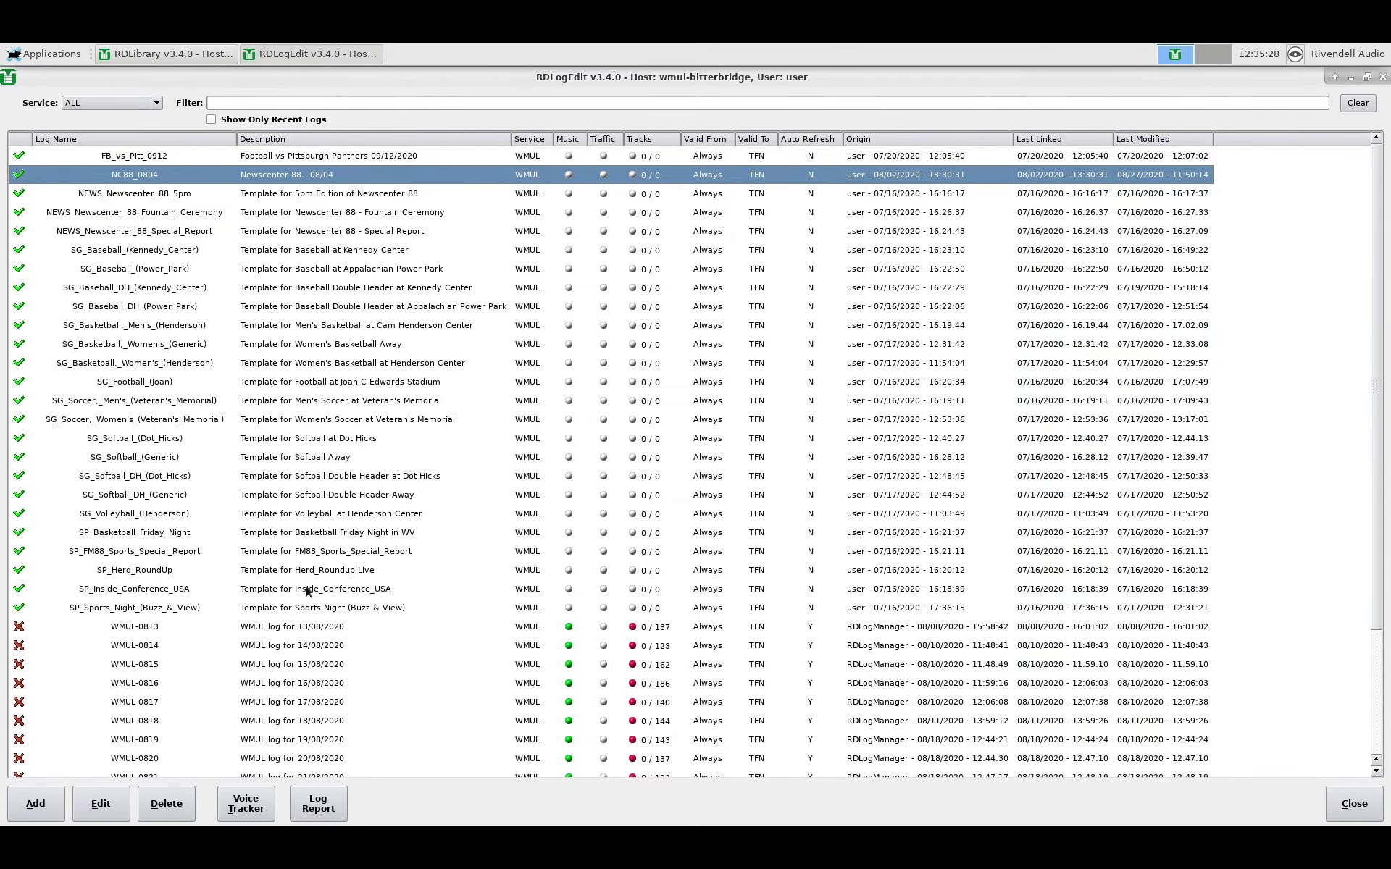
scroll(305, 585, "down", 3)
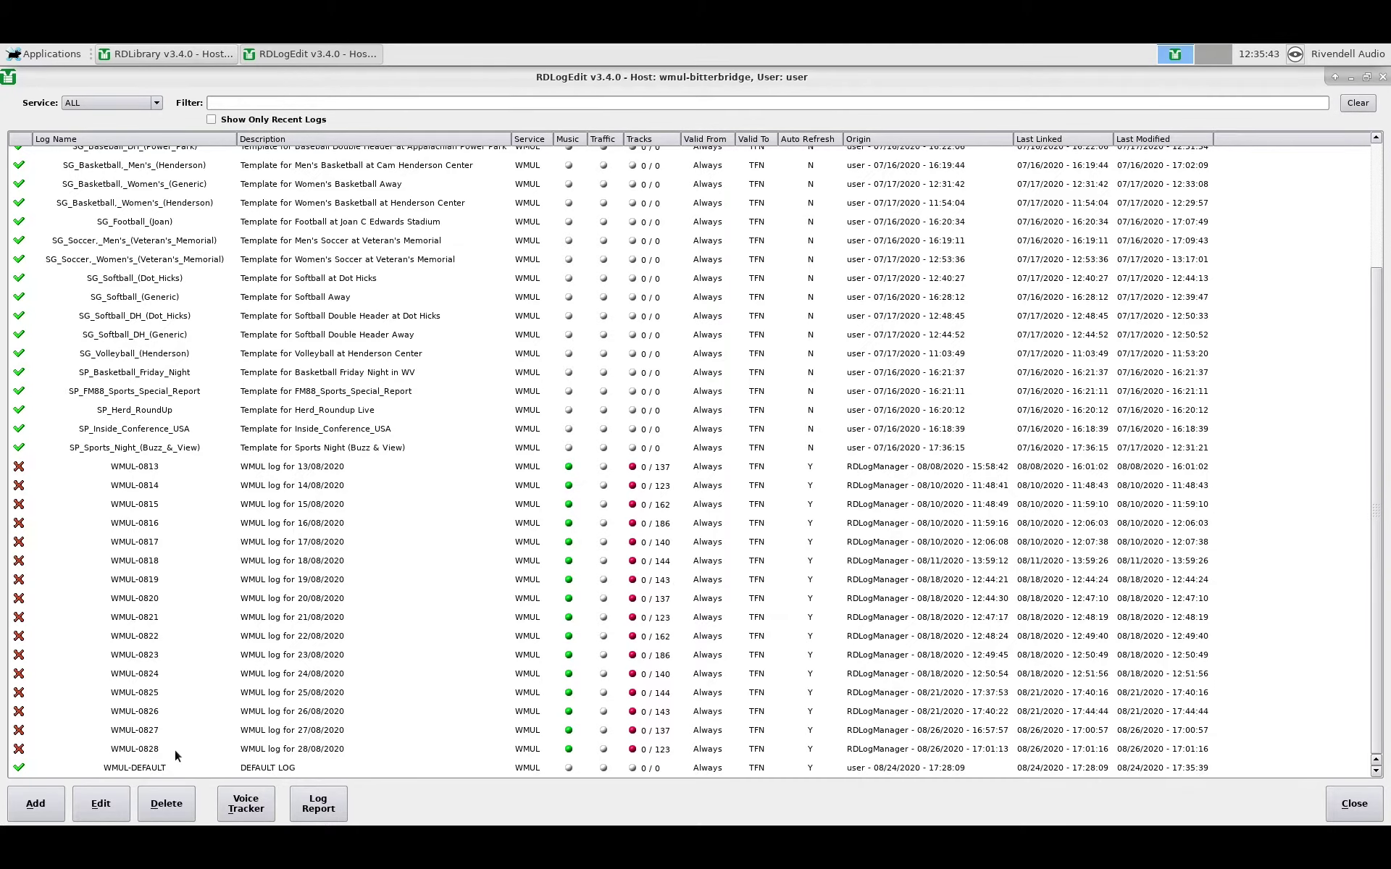
left_click(401, 102)
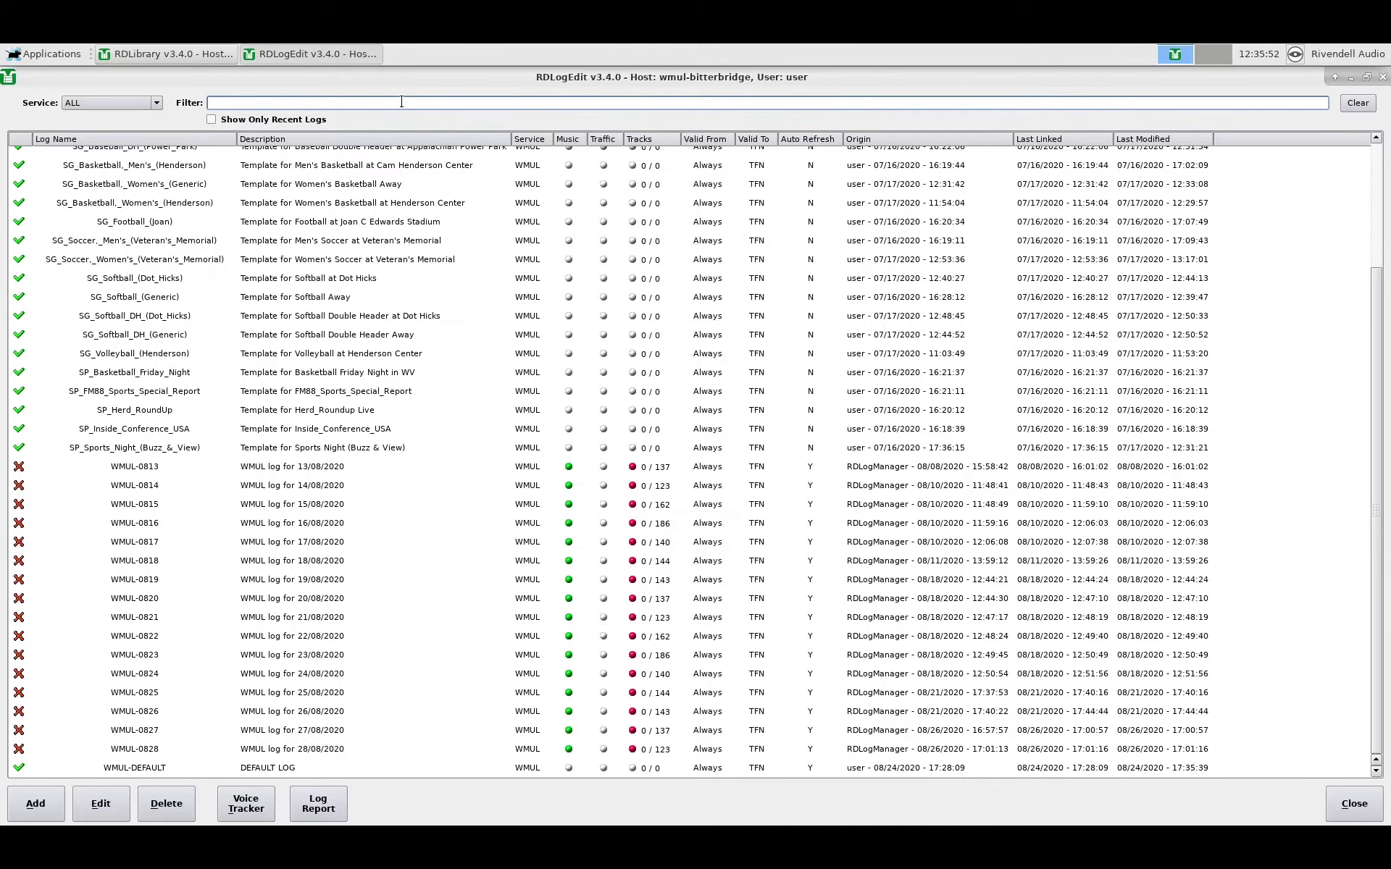
type("foot")
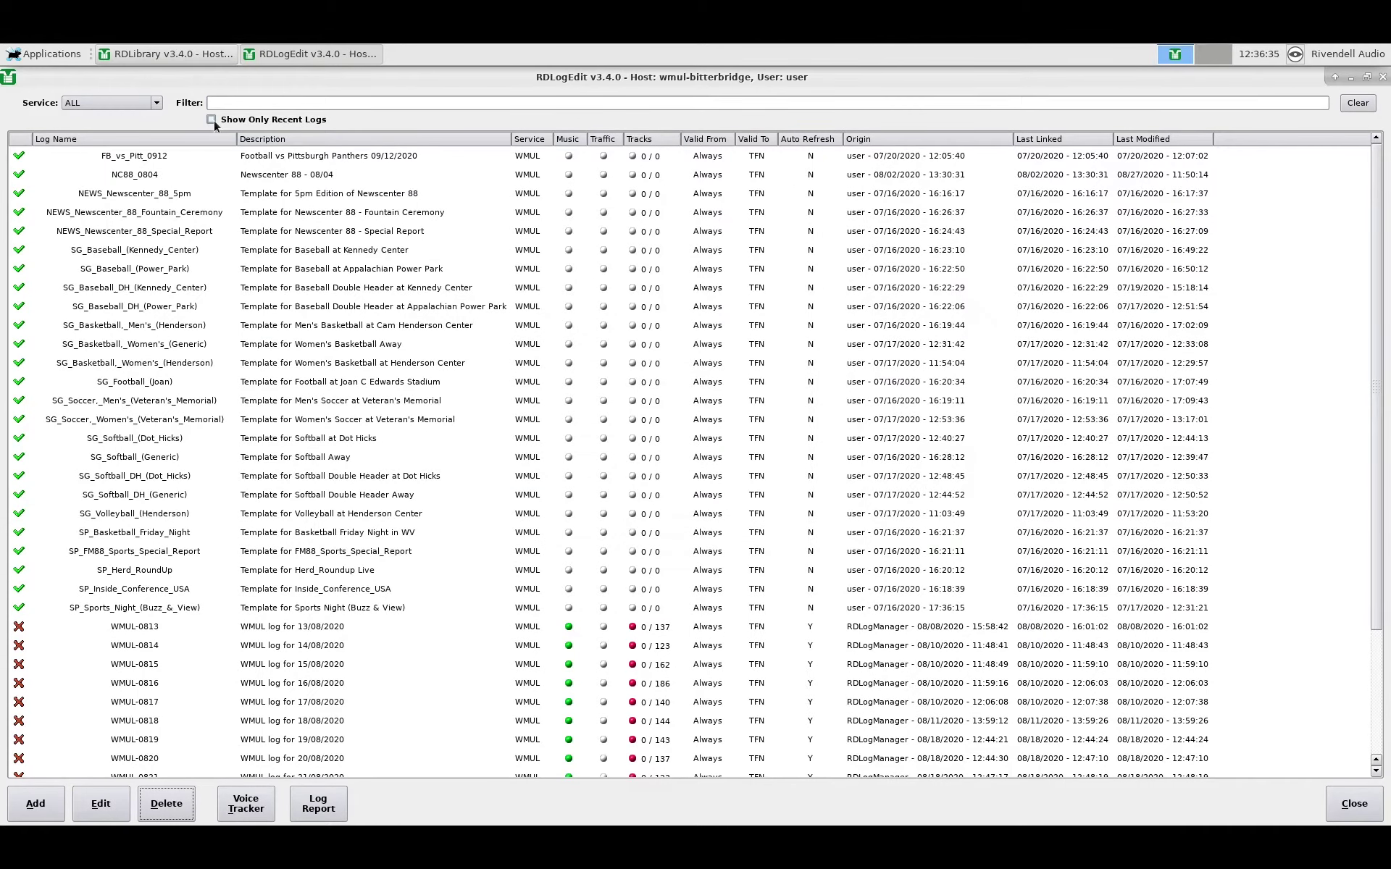
Step: Restrict the list to recent logs, turn that restriction off again and review the full log list
left_click(213, 120)
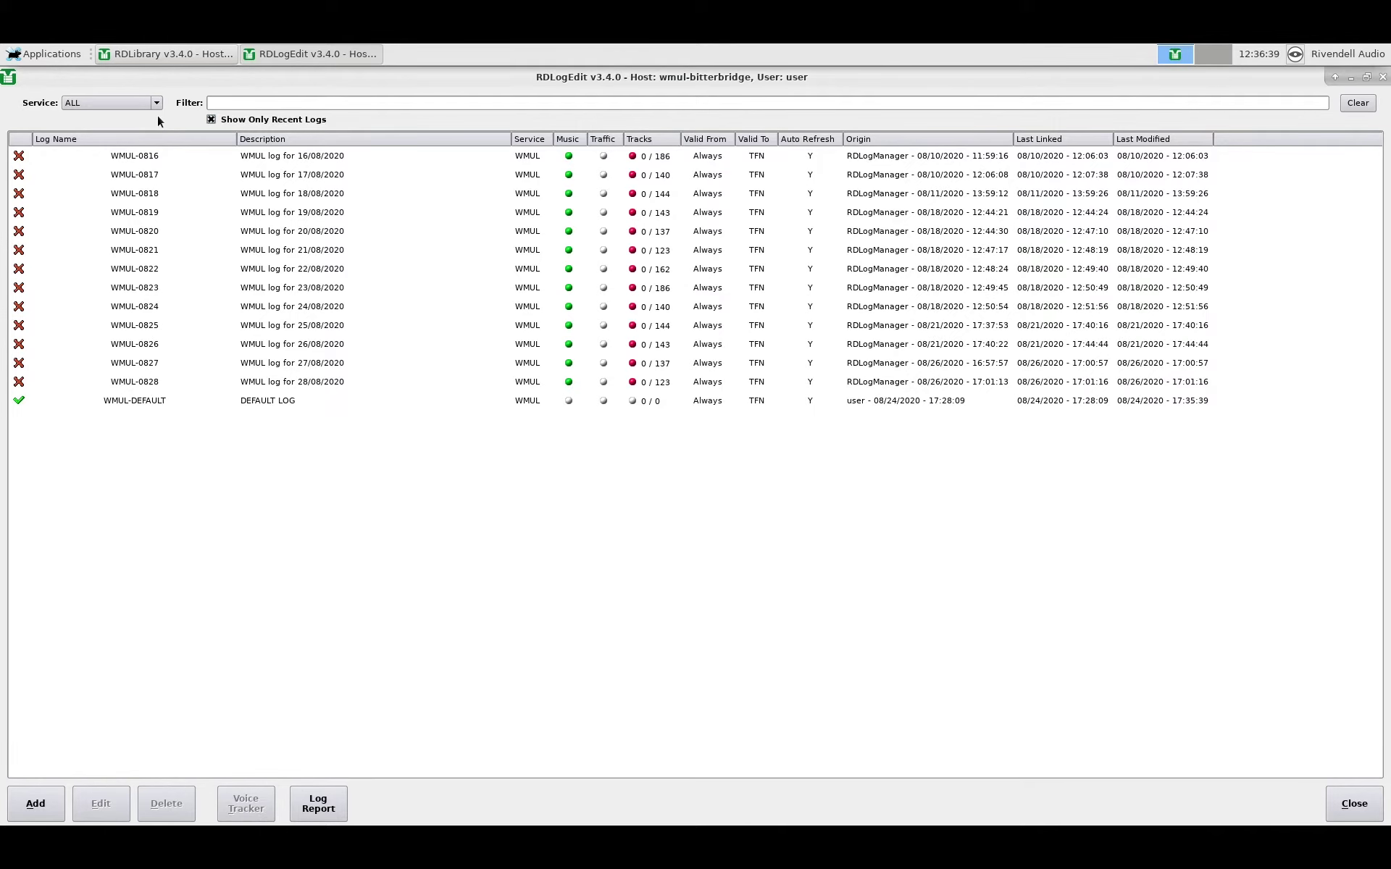
left_click(211, 121)
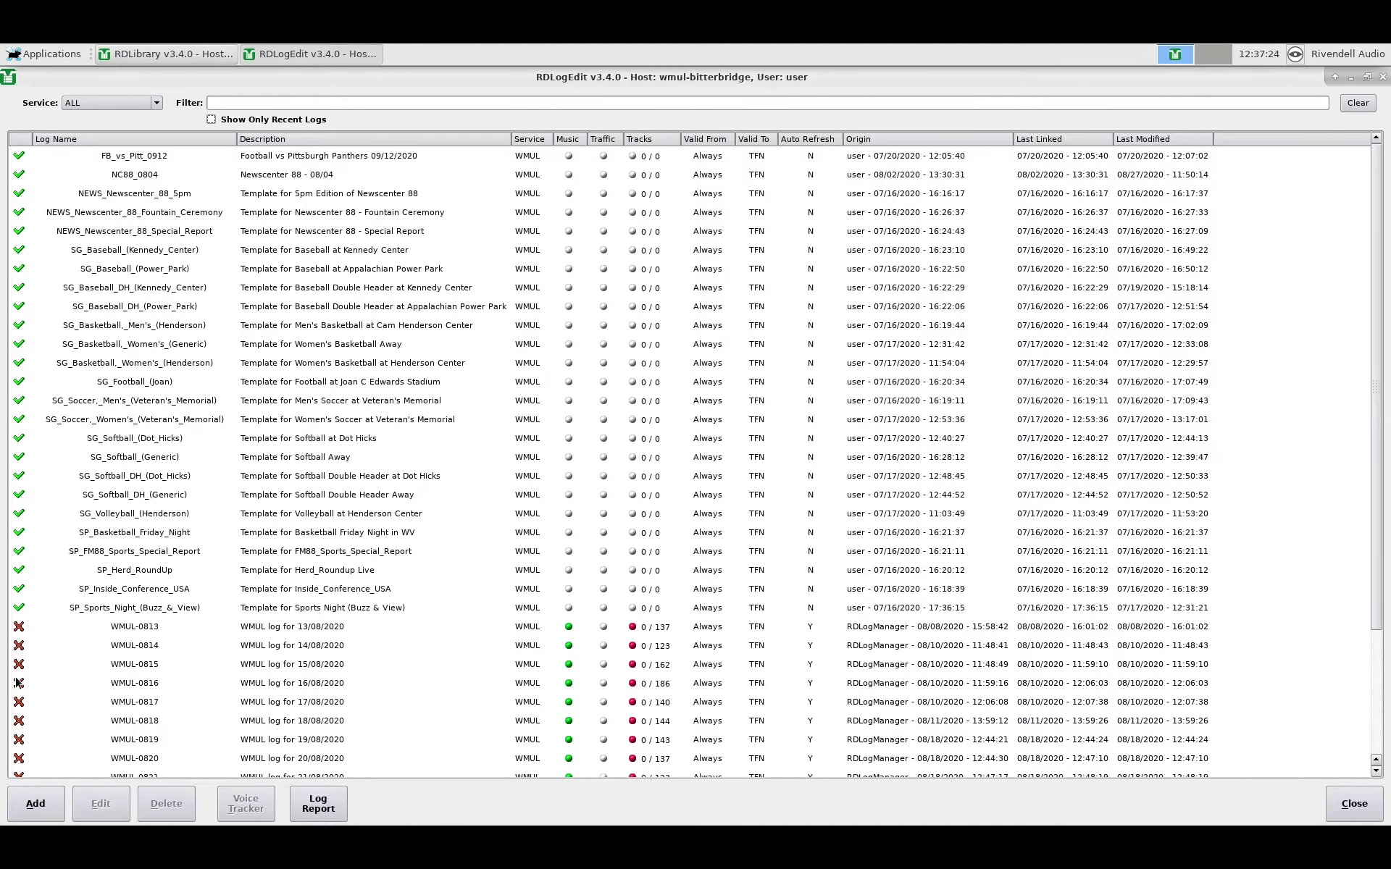
scroll(17, 639, "down", 3)
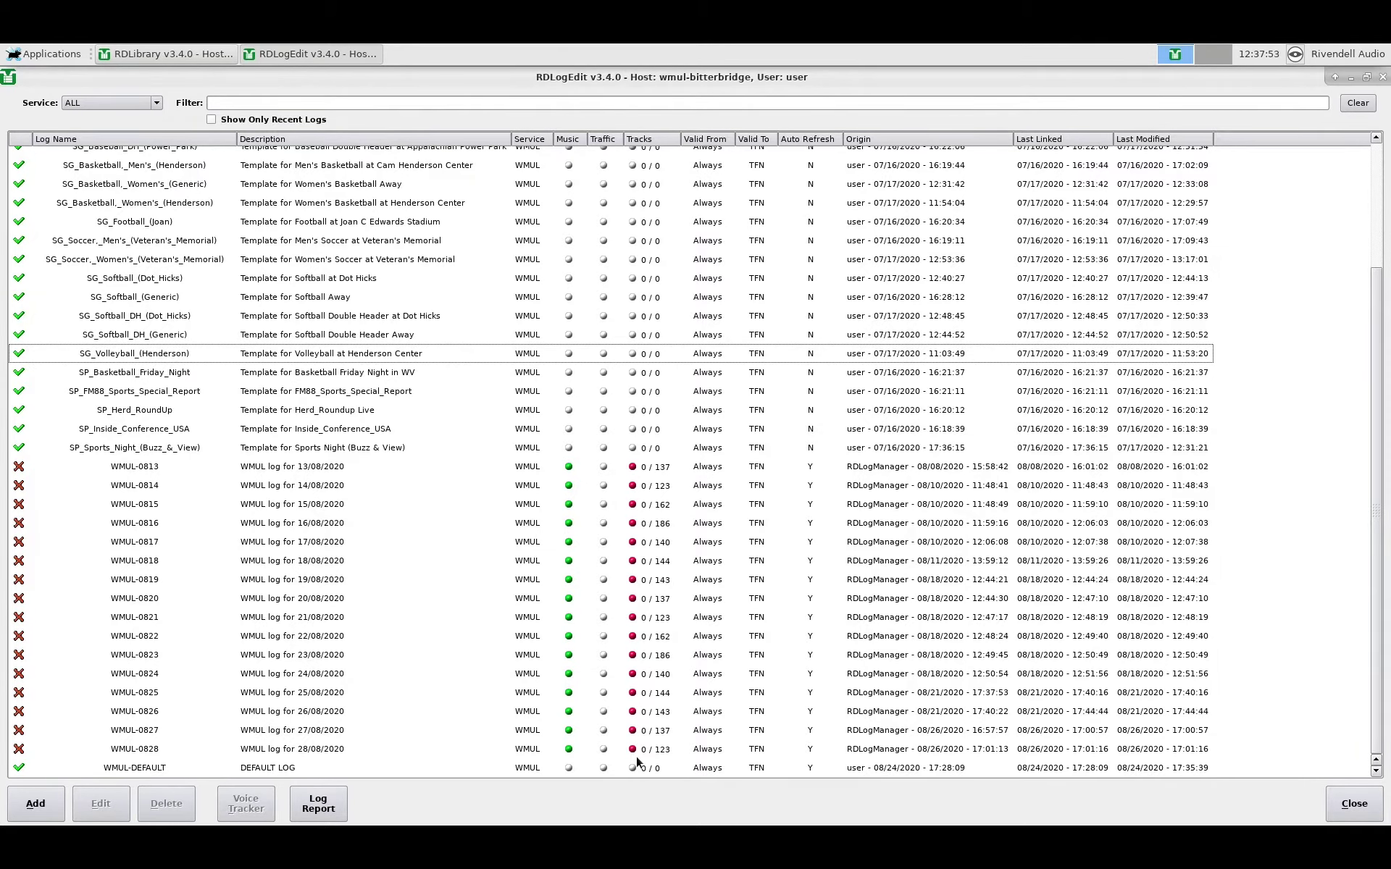
scroll(568, 493, "up", 2)
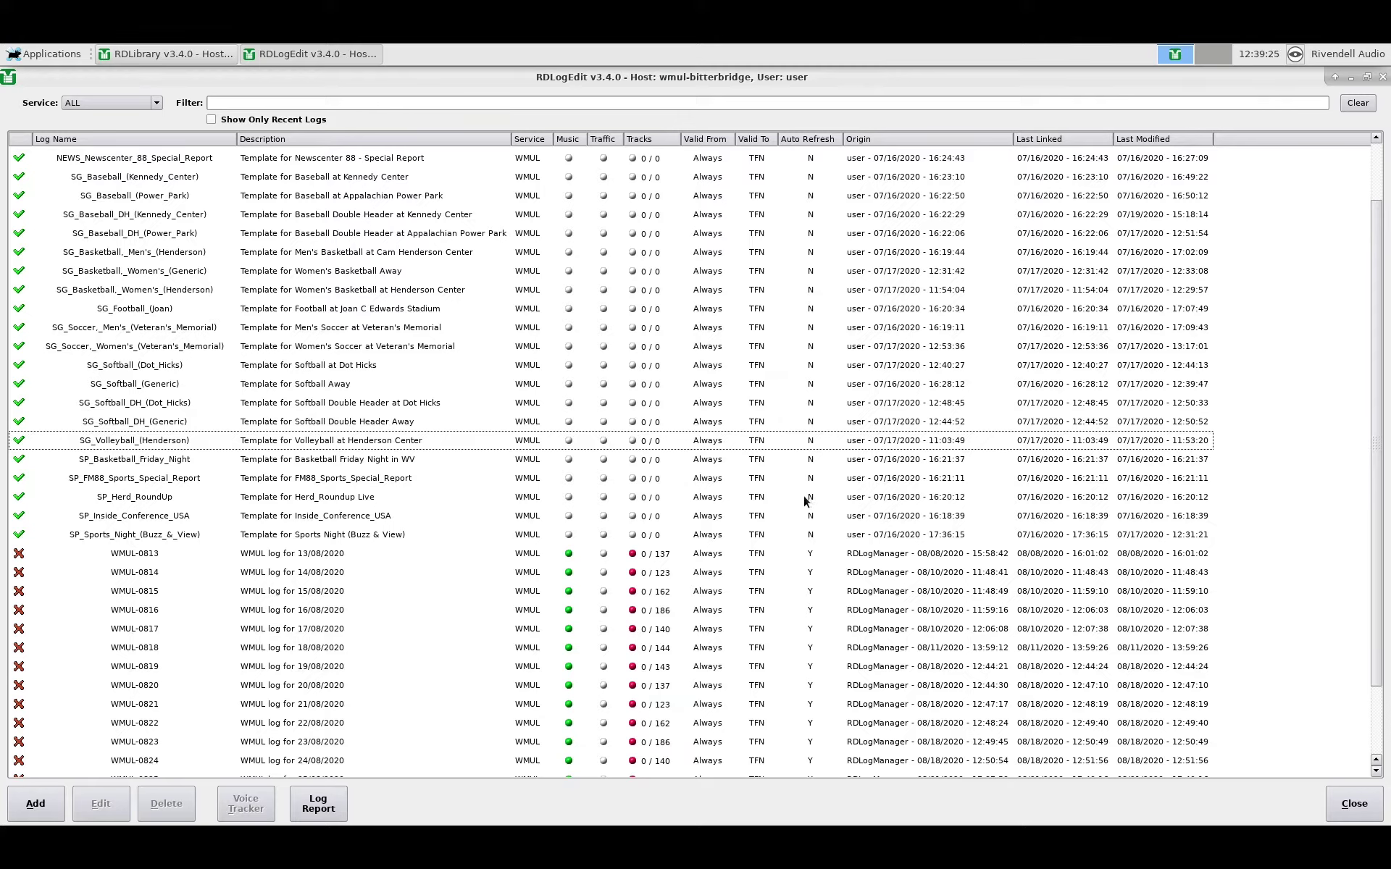
Step: Open the WMUL-0816 log for editing and maximize its editing window
left_click(26, 805)
left_click(231, 511)
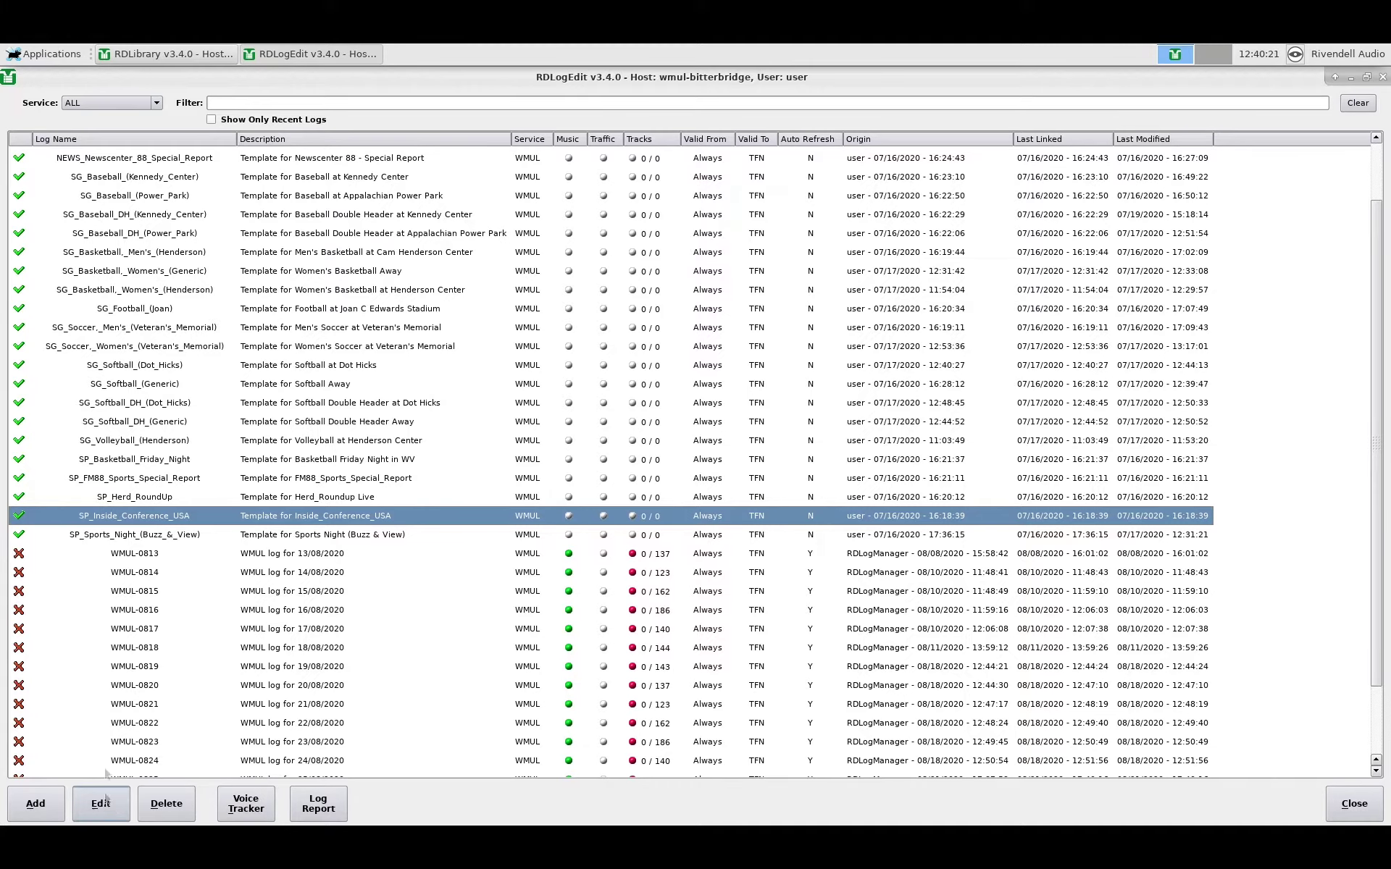
left_click(147, 608)
left_click(102, 807)
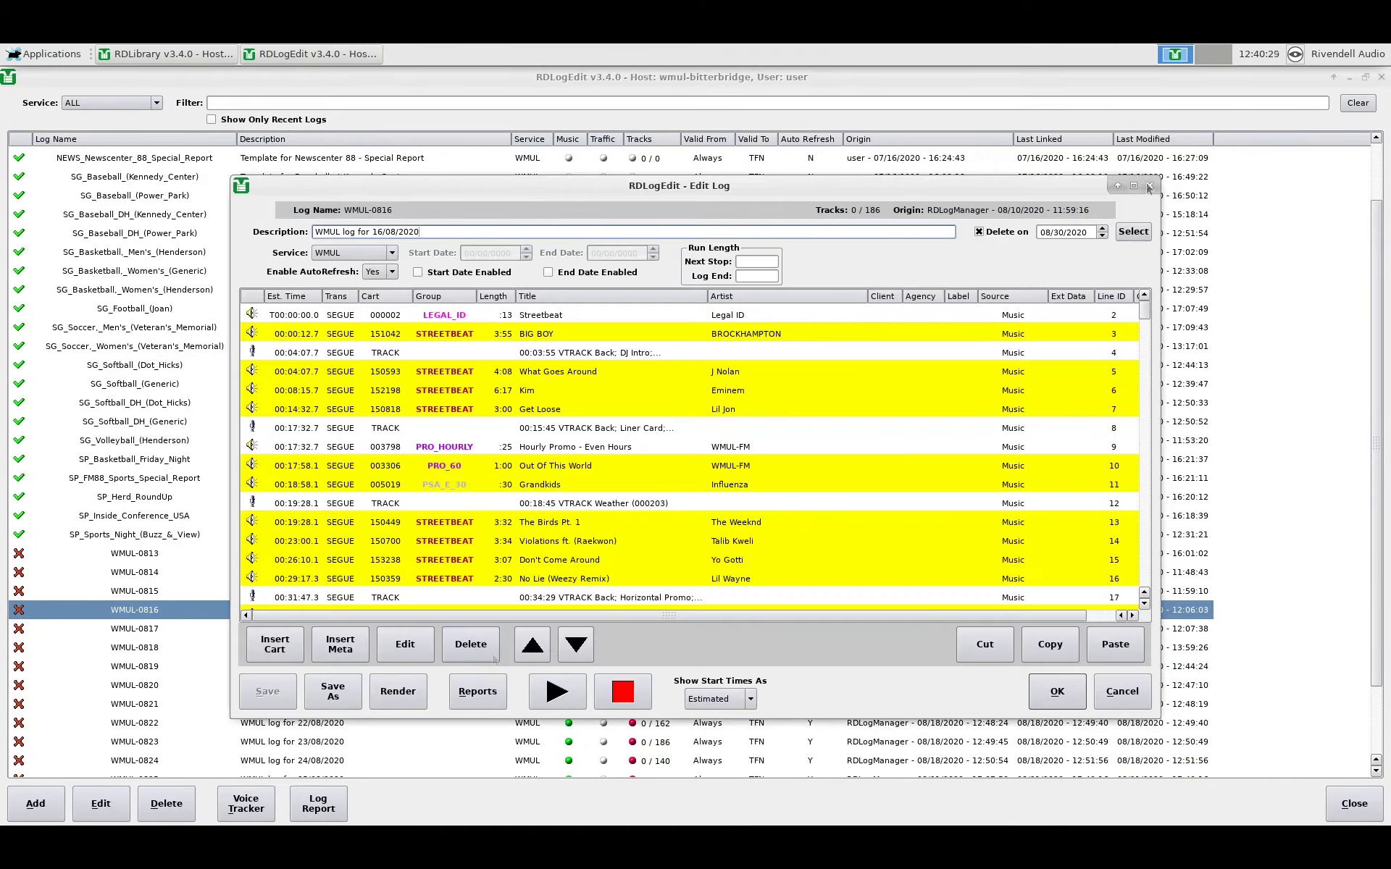
left_click(1134, 185)
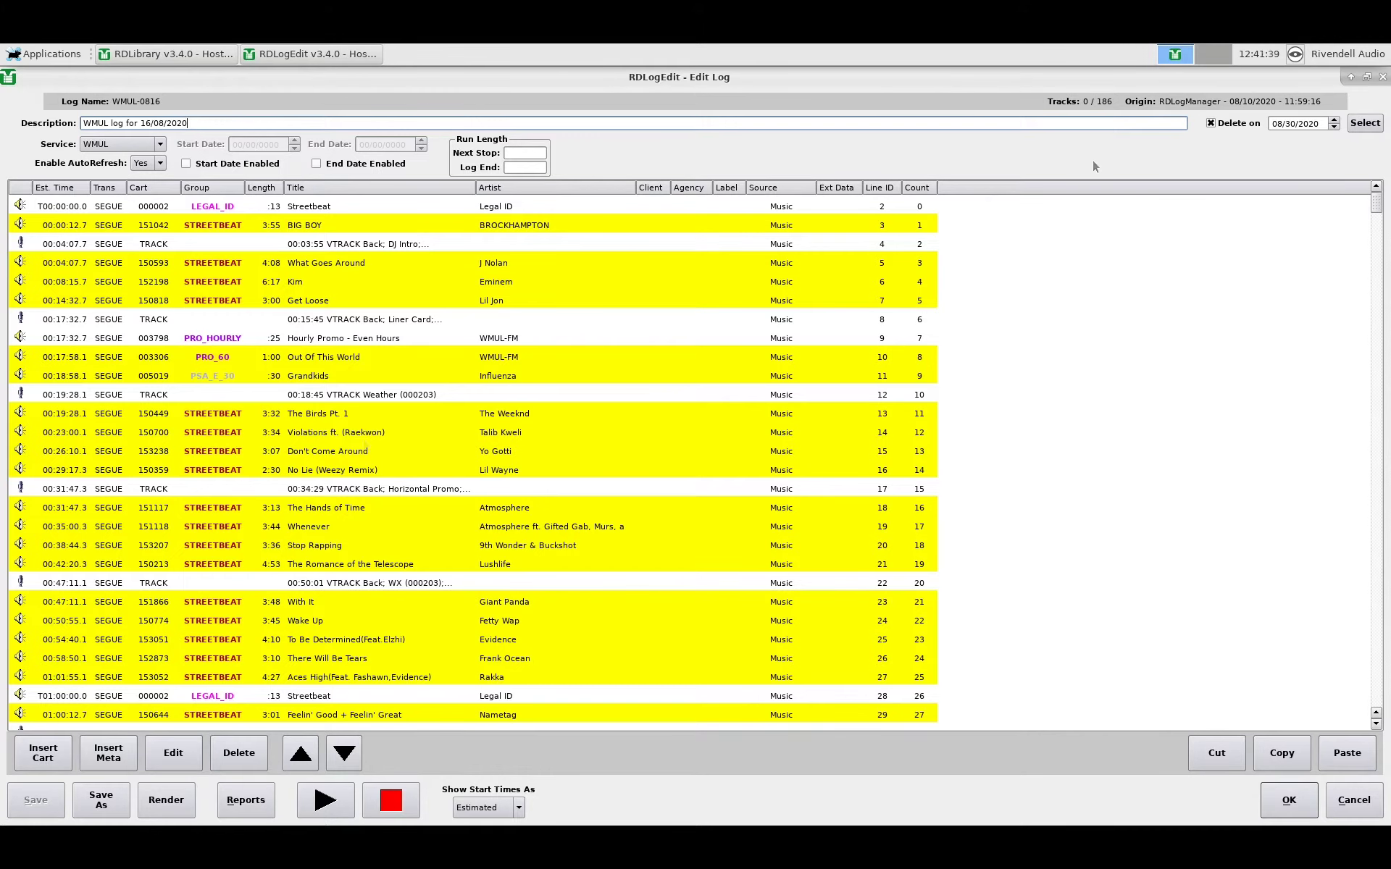
Step: Try to insert cart 104192 "You Gotta Start Somewhere" before "Violations ft. (Raekwon)" with a Segue transition
left_click(358, 439)
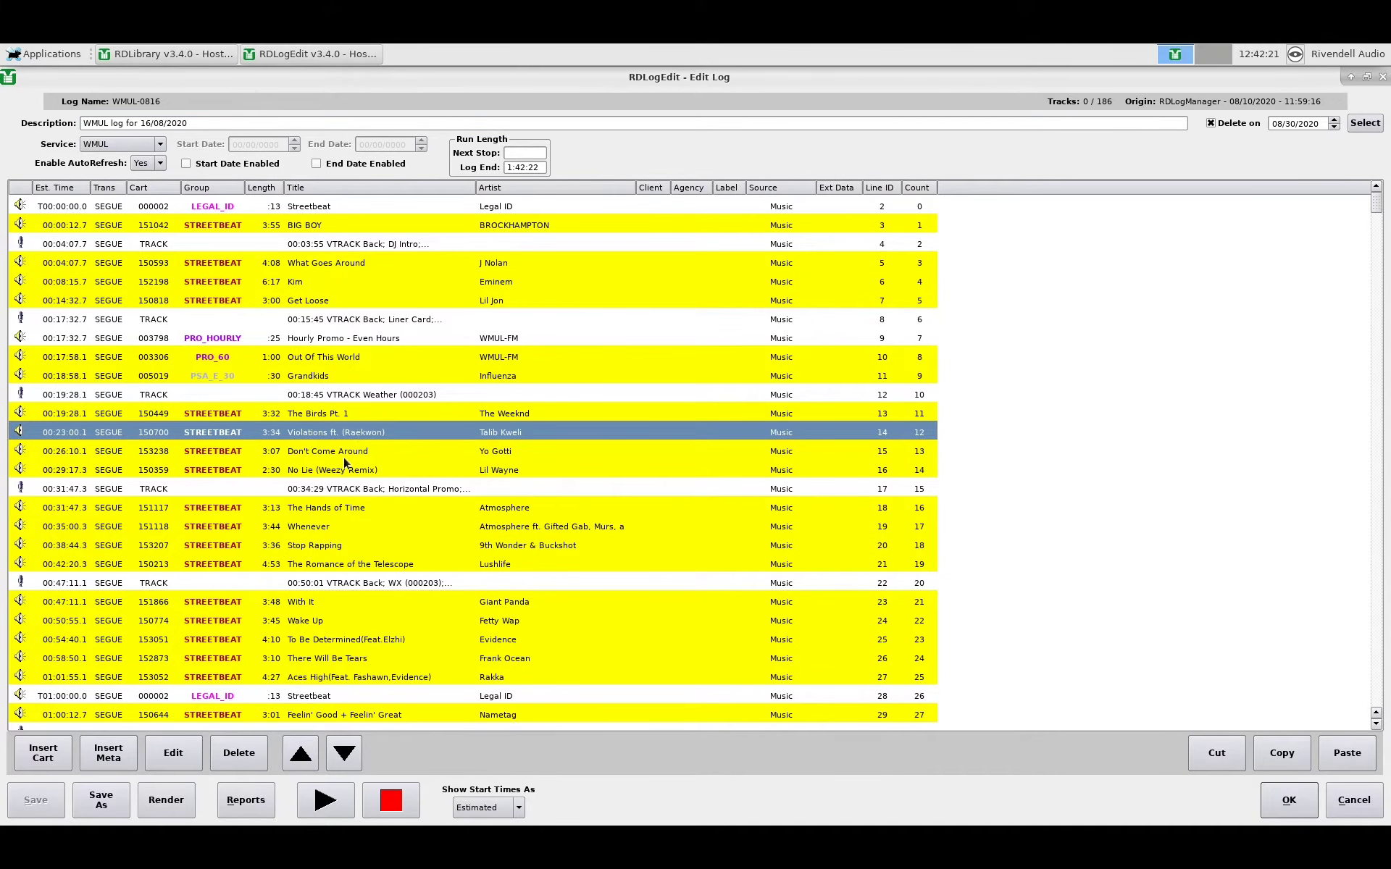
left_click(38, 759)
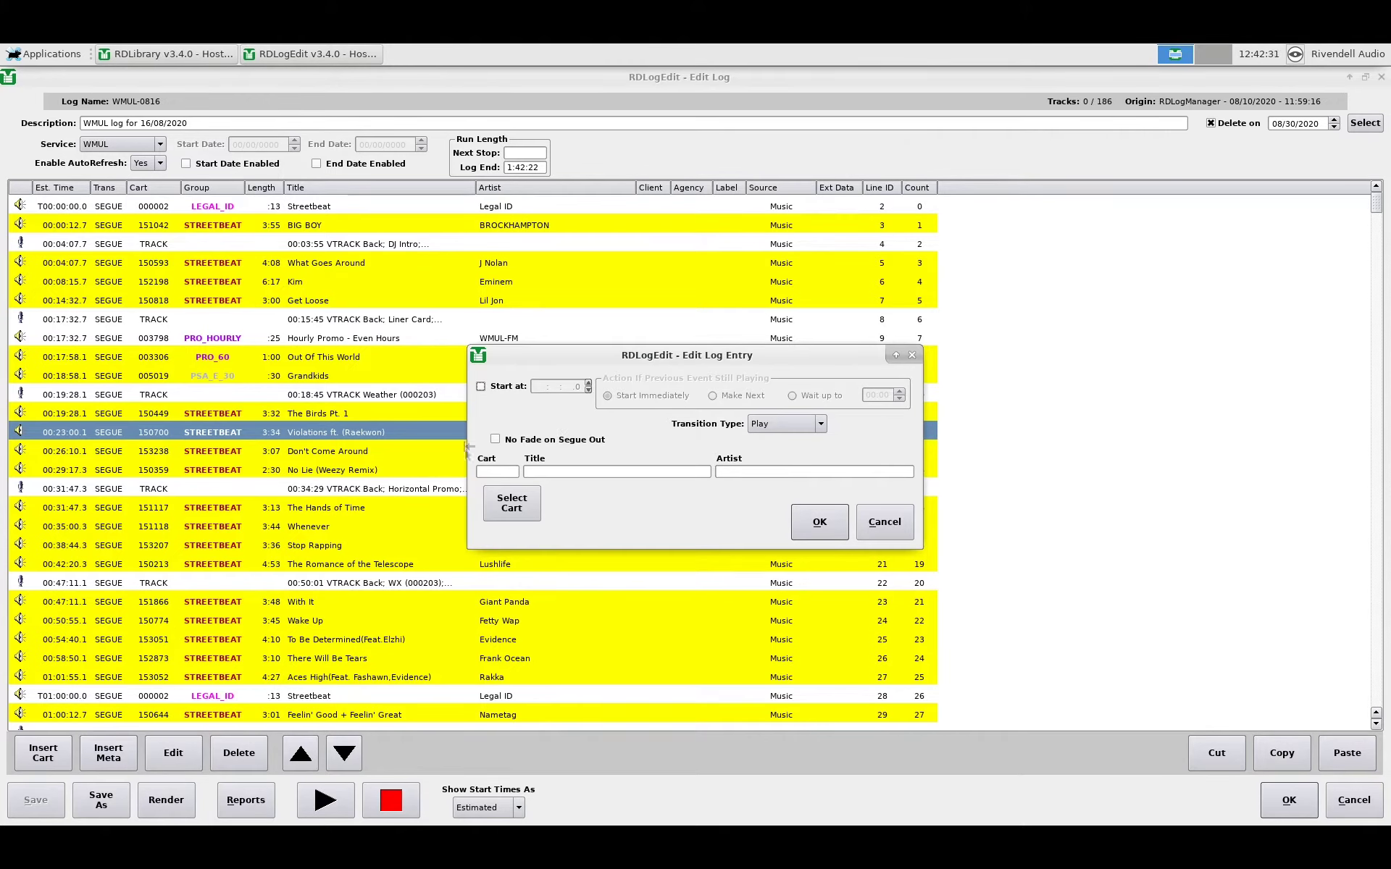
left_click(488, 471)
left_click(507, 503)
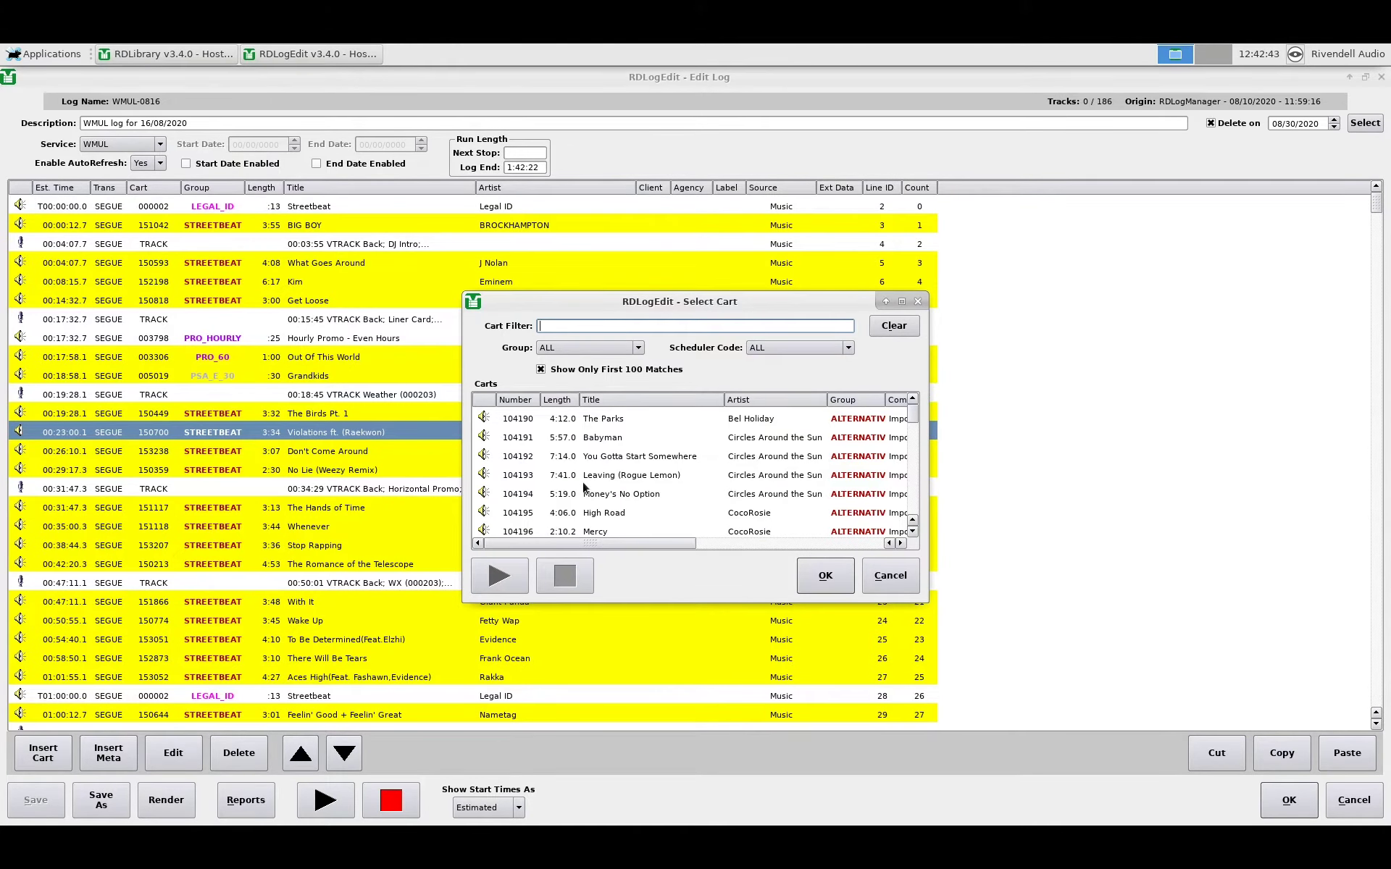
left_click(616, 455)
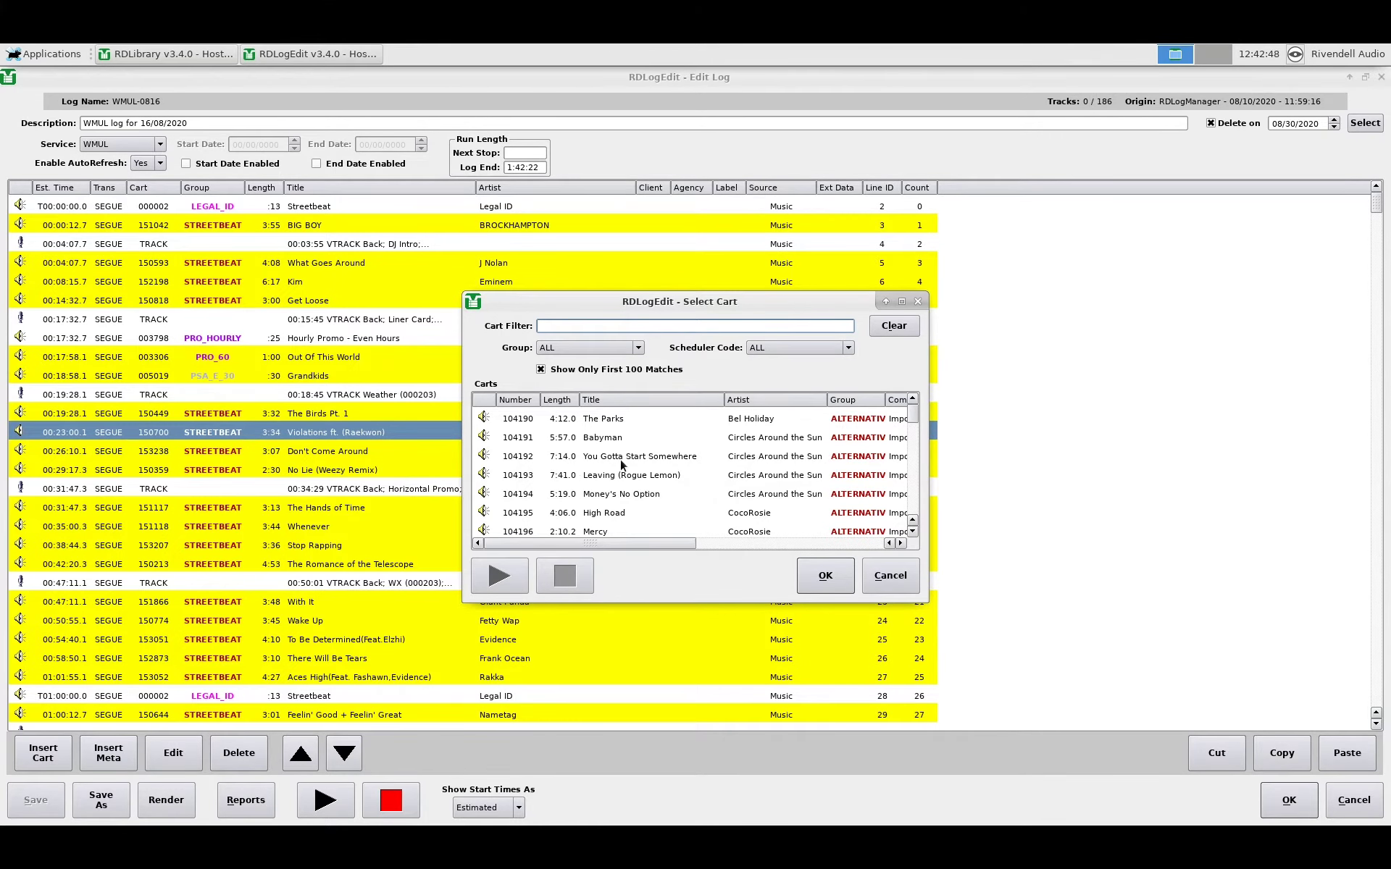
left_click(816, 575)
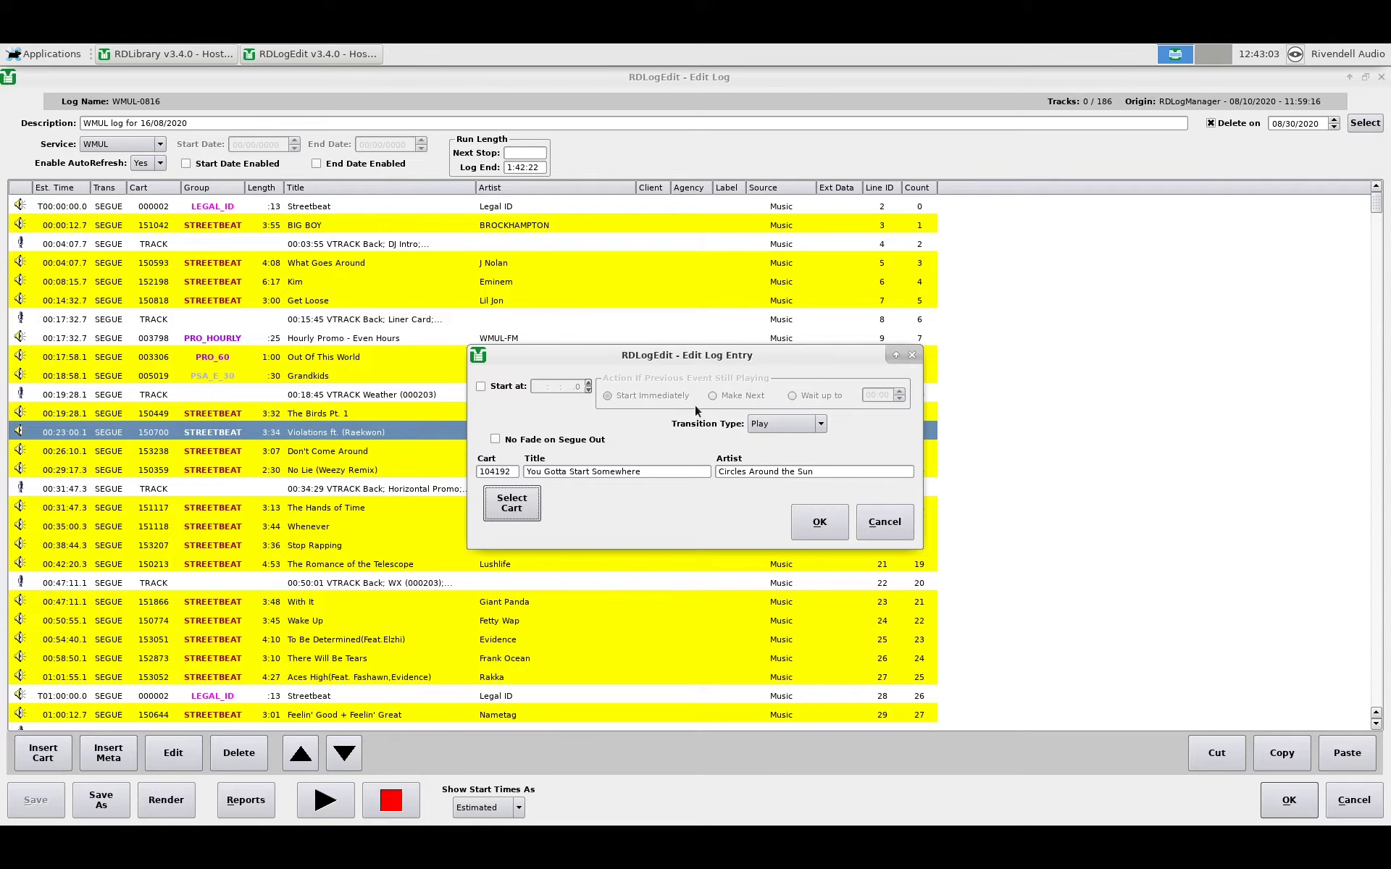
left_click(772, 427)
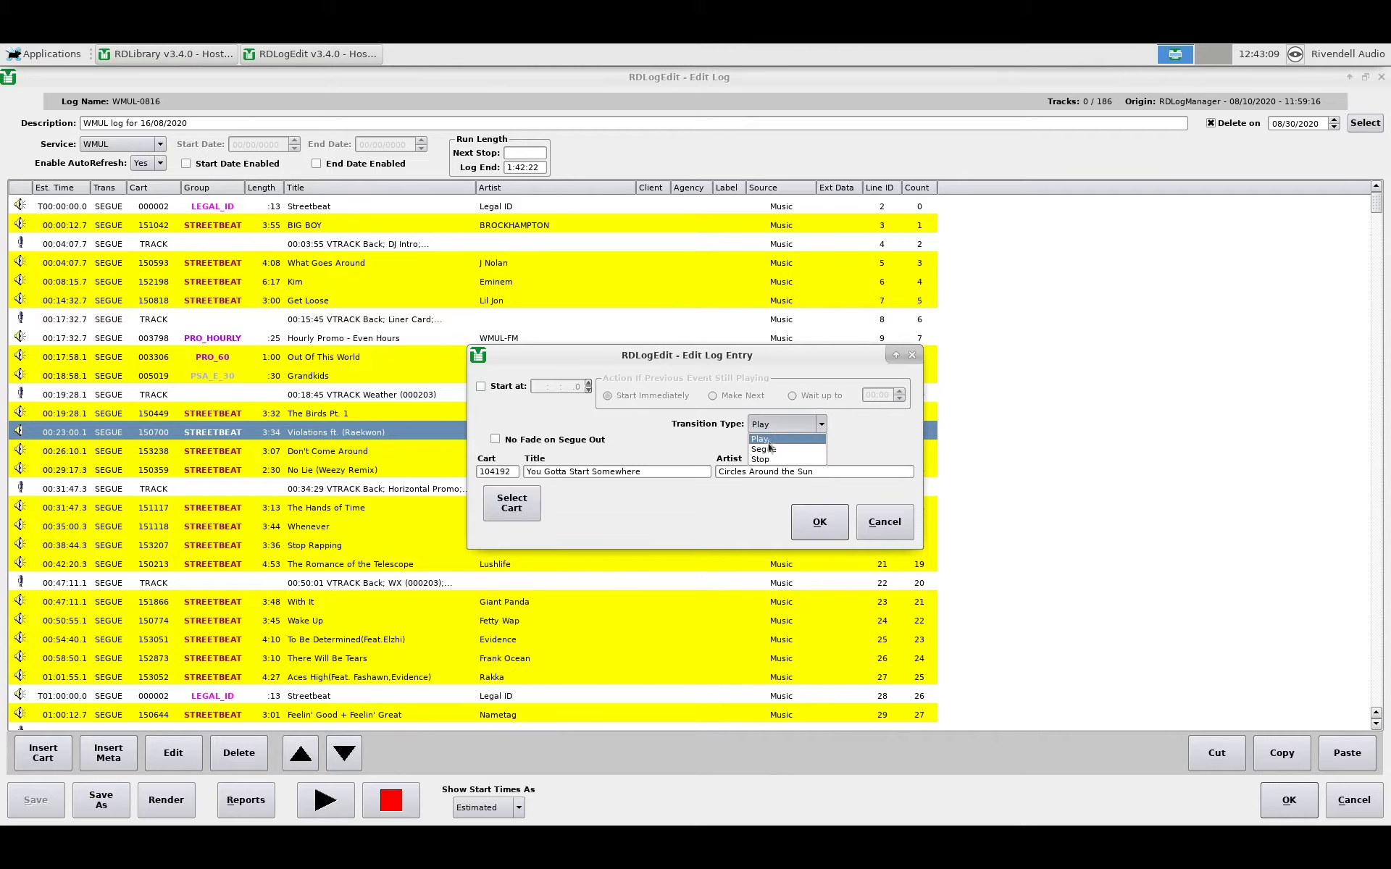
left_click(772, 448)
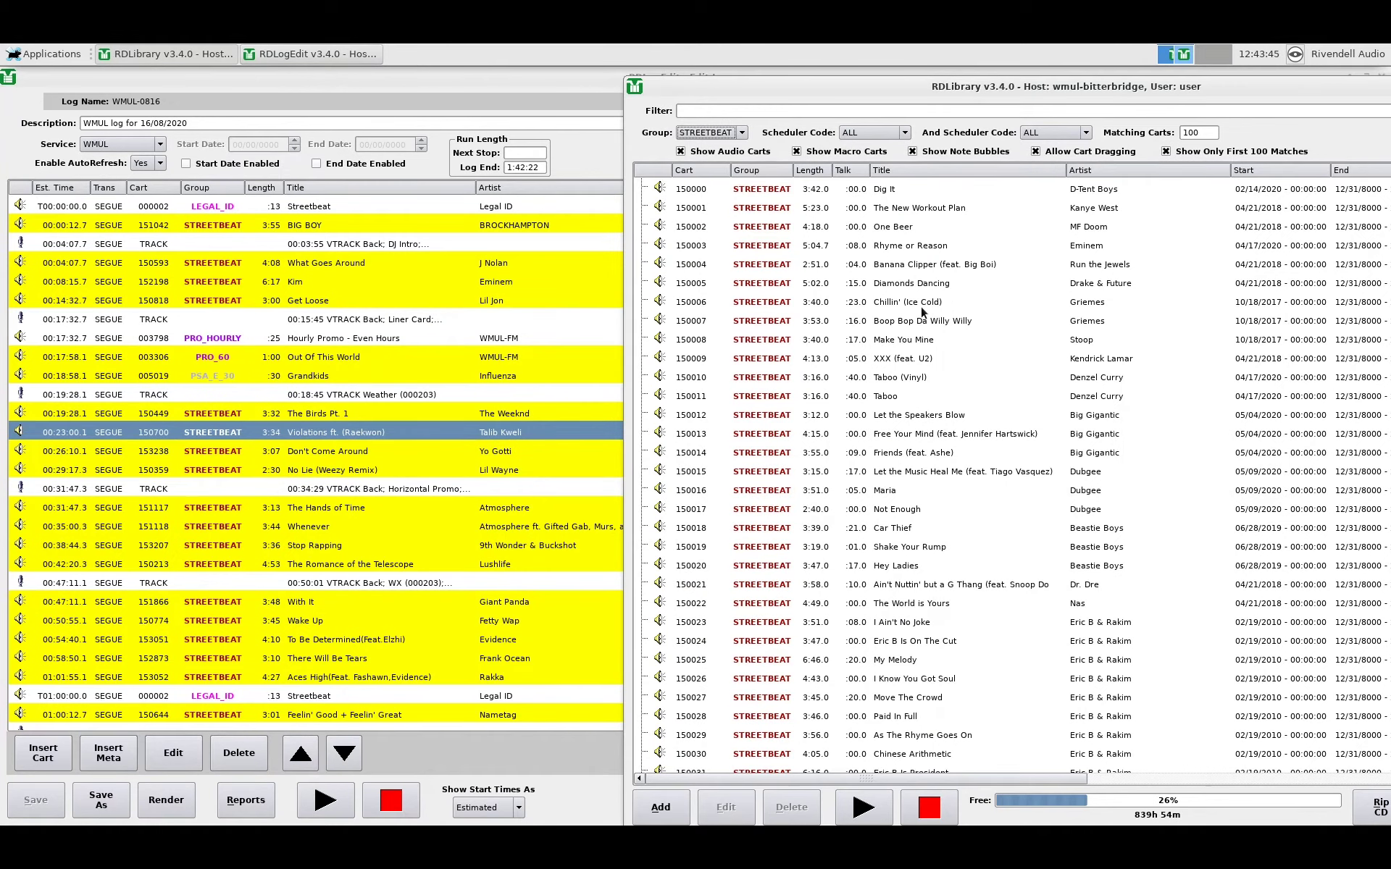
Step: Add the cart "Chillin' (Ice Cold)" from RDLibrary to the log at the "Violations ft. (Raekwon)" line
left_click(924, 307)
left_click_drag(924, 307, 420, 435)
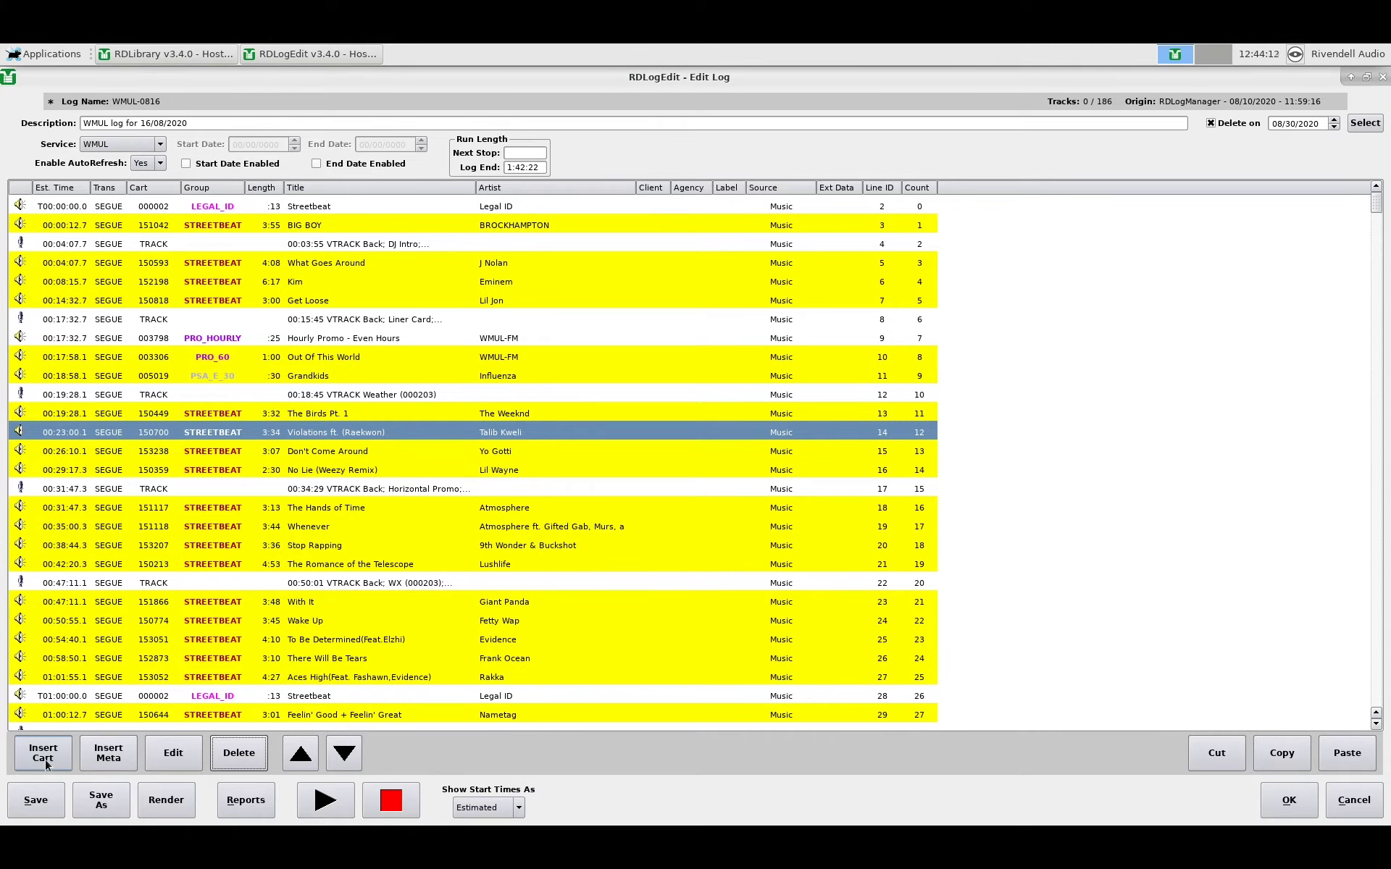
Step: Insert cart 008100 before "Violations ft. (Raekwon)" with the Play transition
left_click(44, 755)
left_click(489, 473)
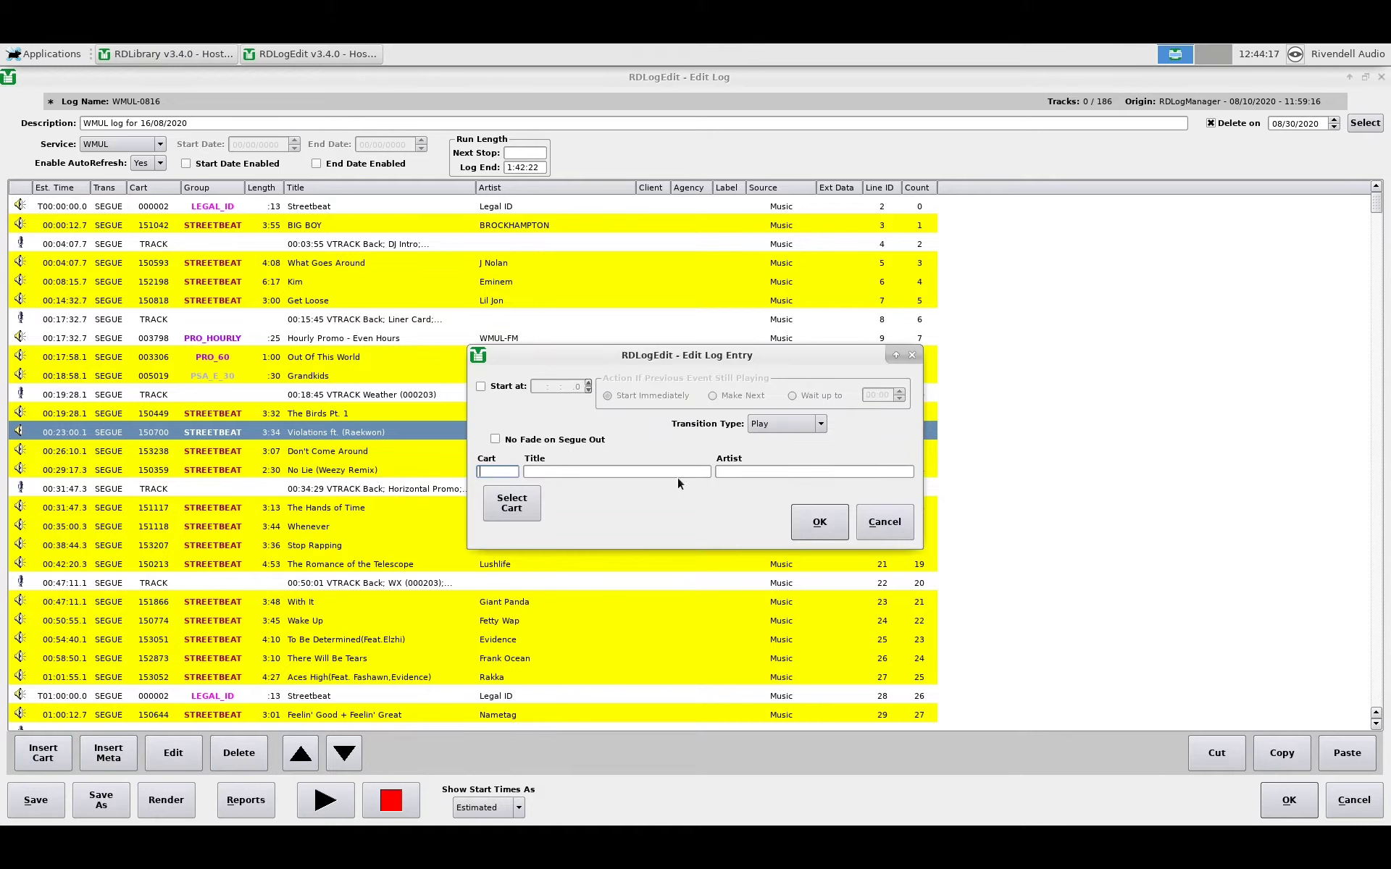
type("008100")
left_click(819, 522)
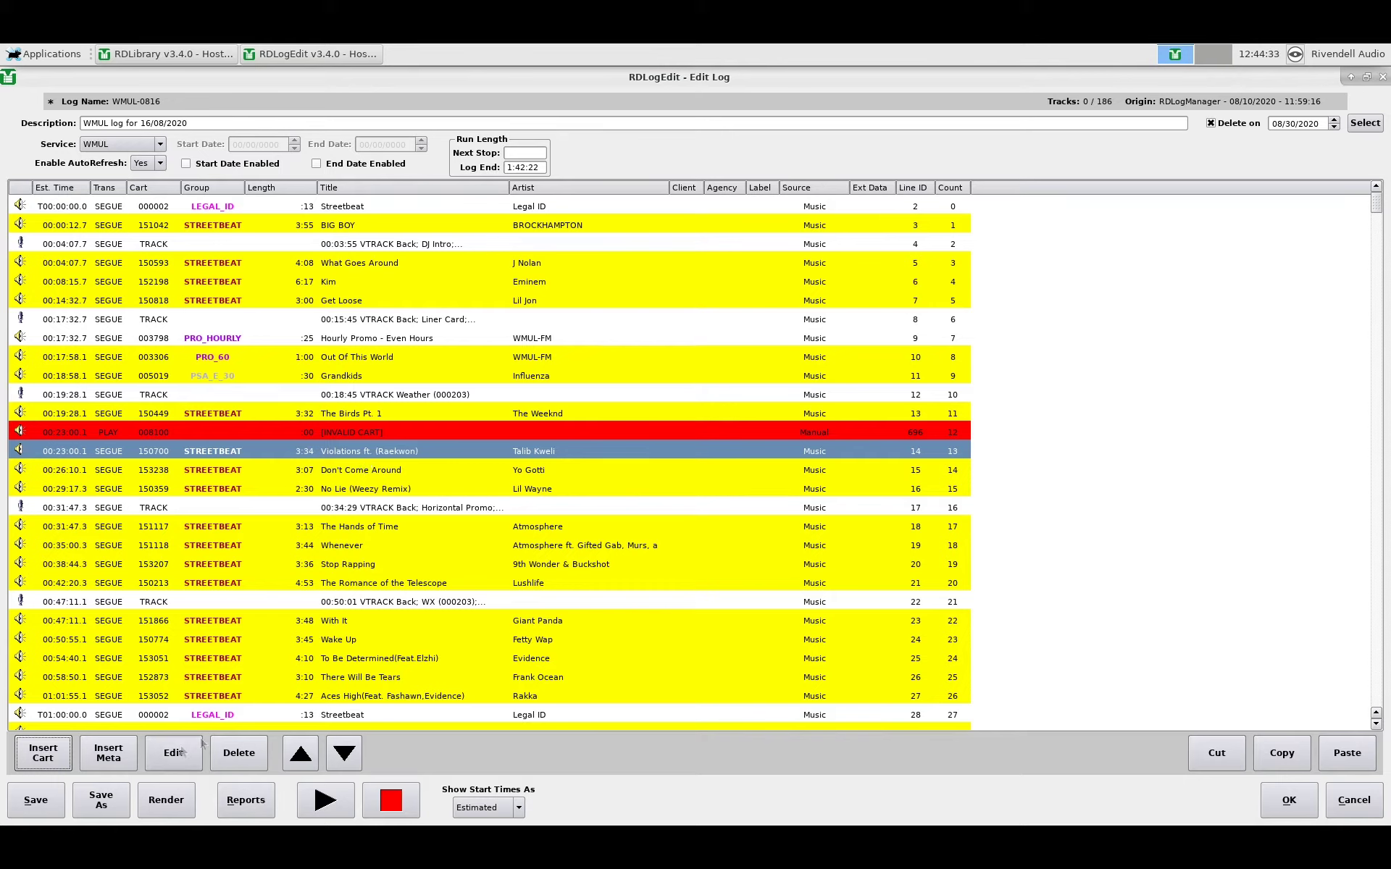
Step: View the meta item types available for insertion and the entry settings of "Don't Come Around"
left_click(103, 763)
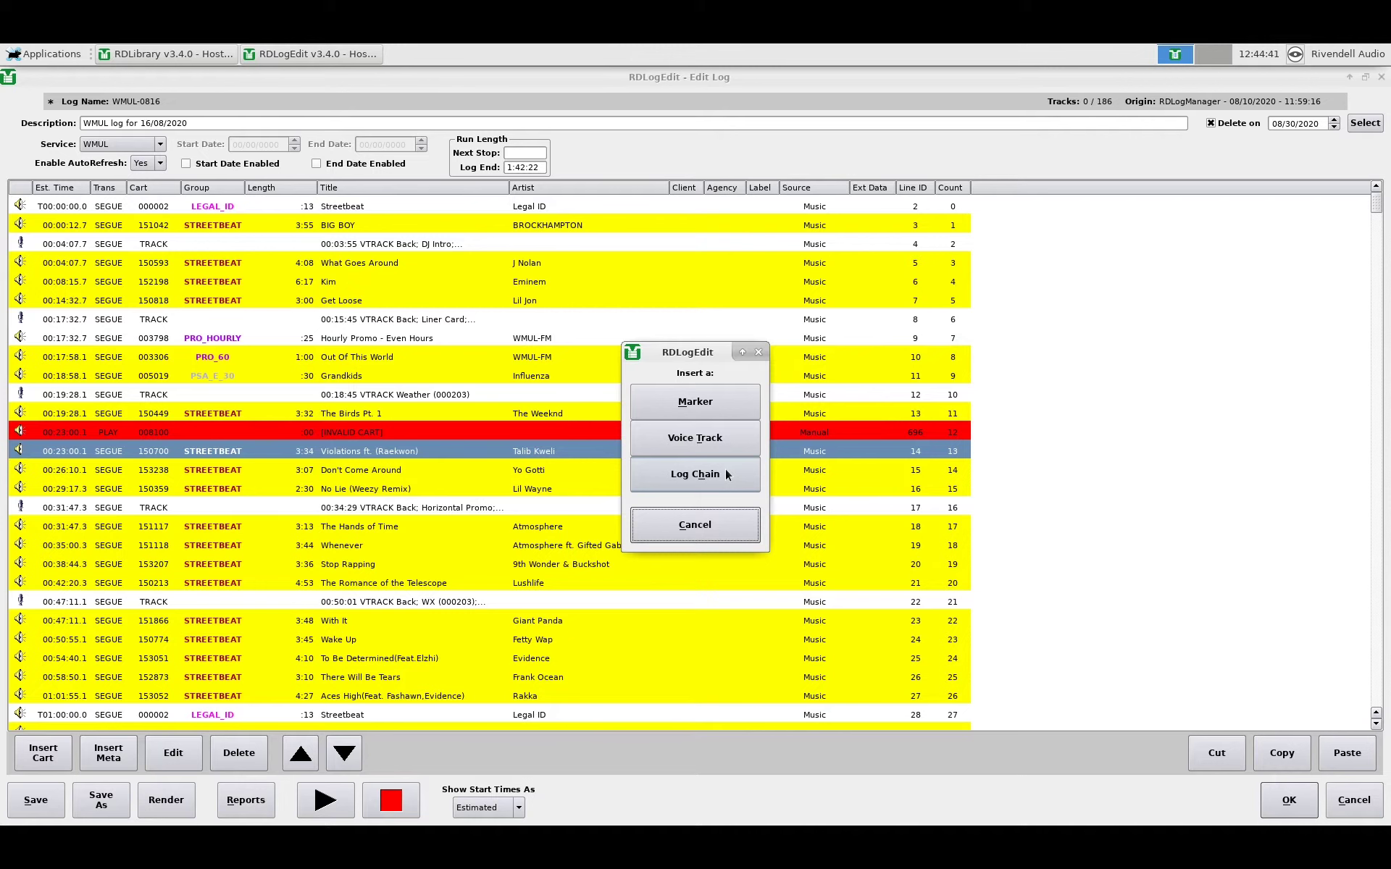
left_click(695, 529)
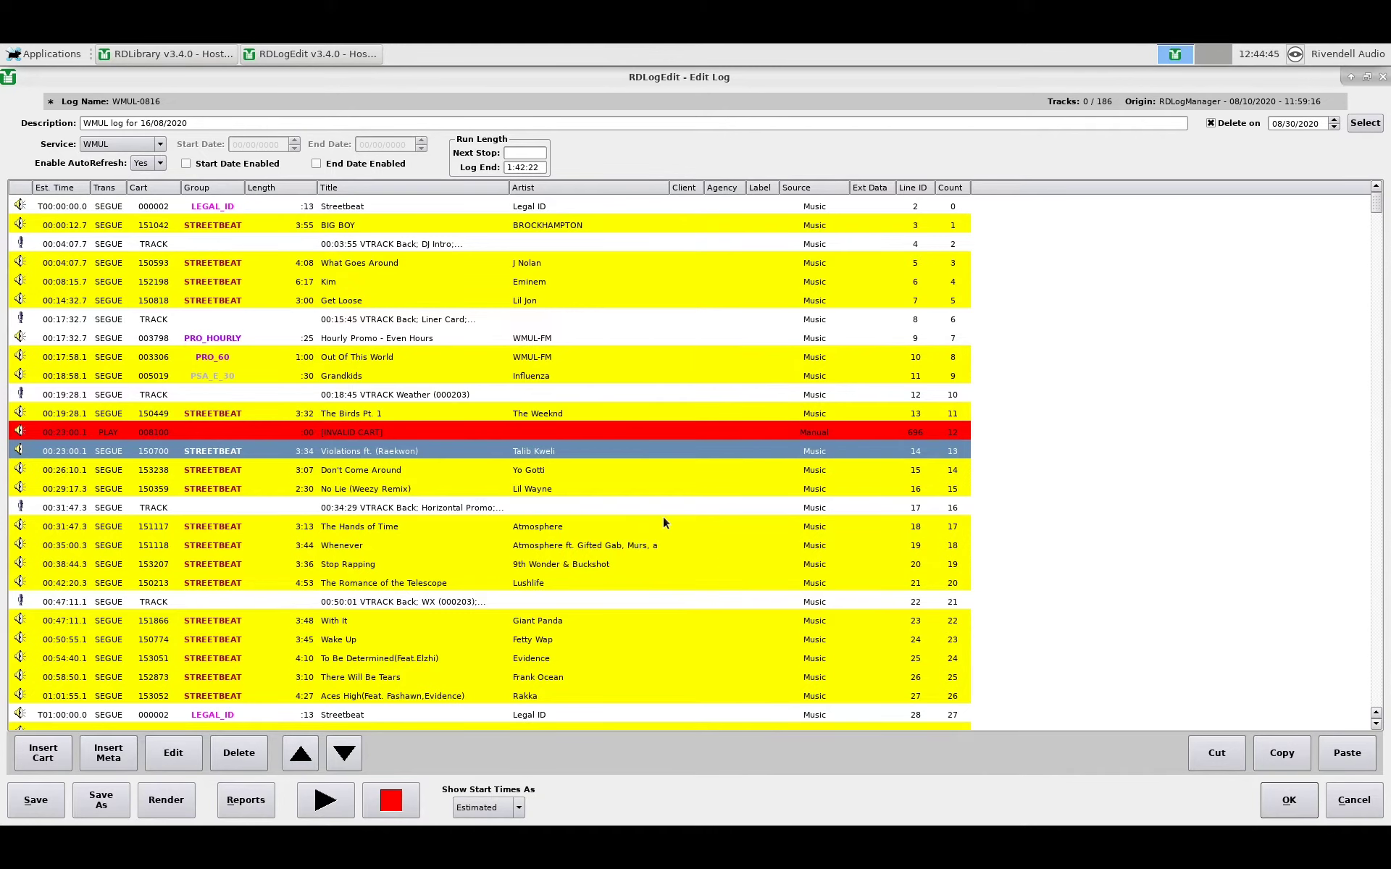
left_click(450, 475)
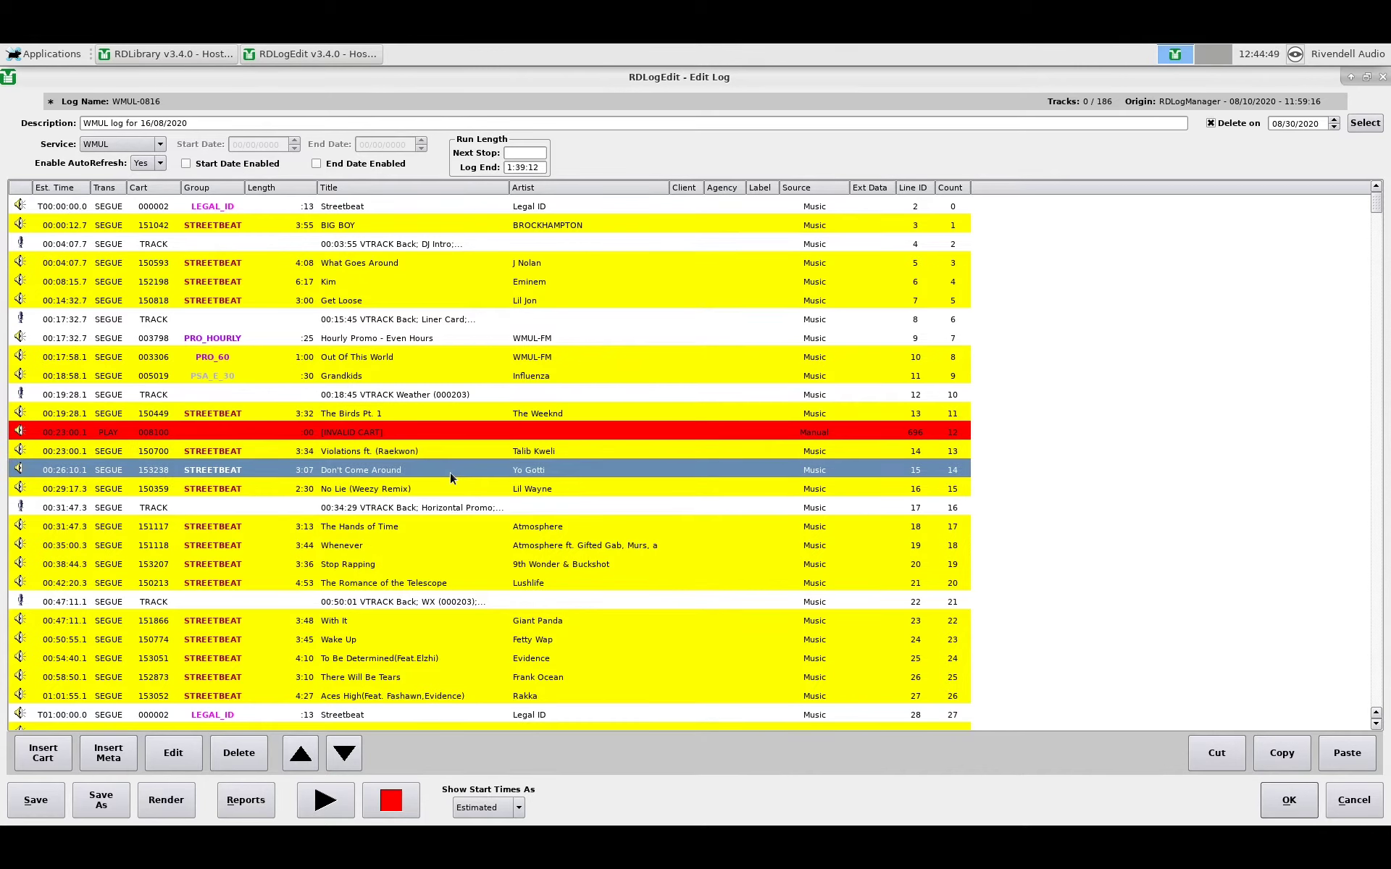
left_click(173, 753)
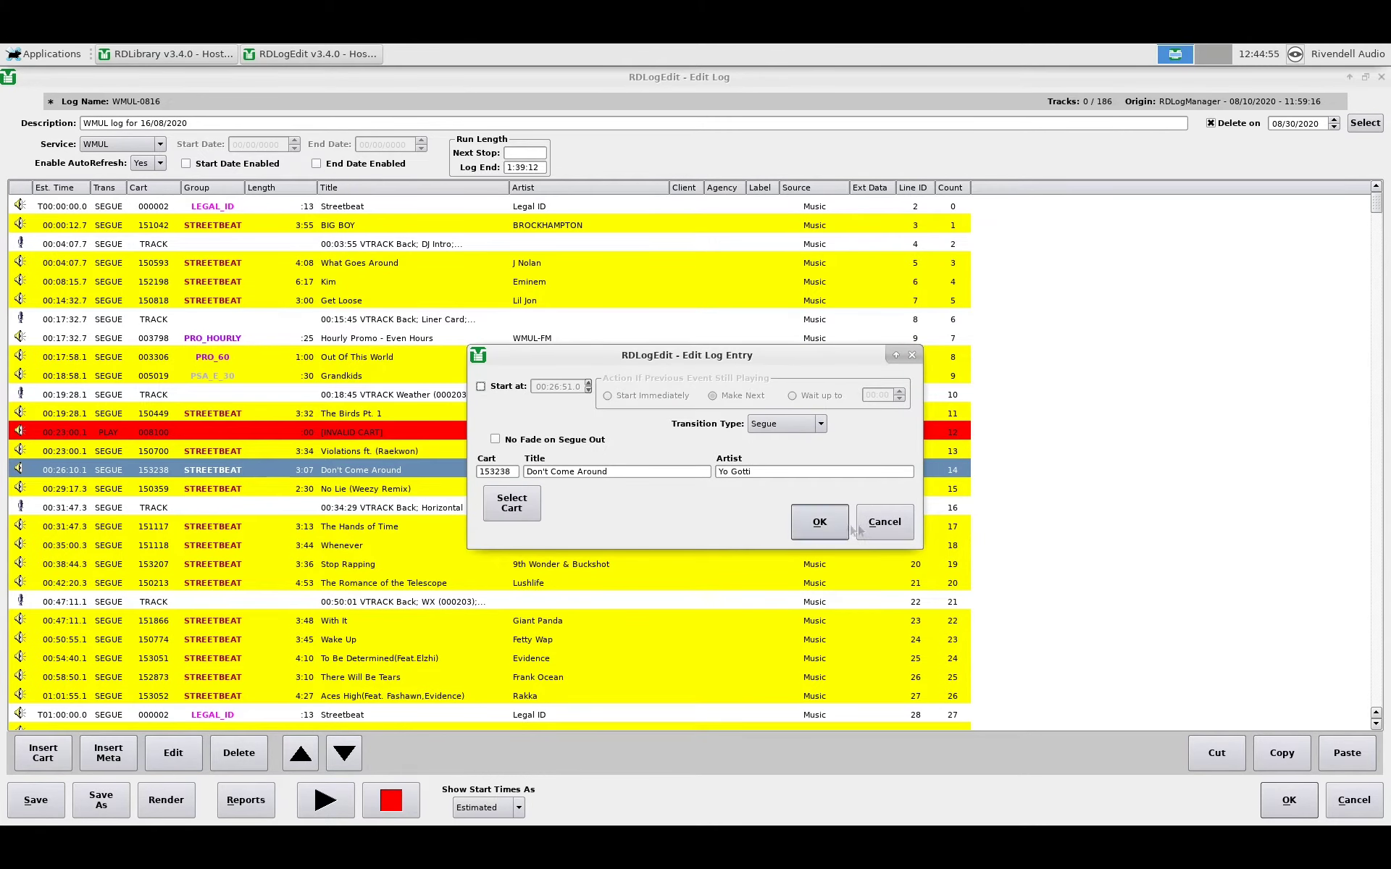
key("Return")
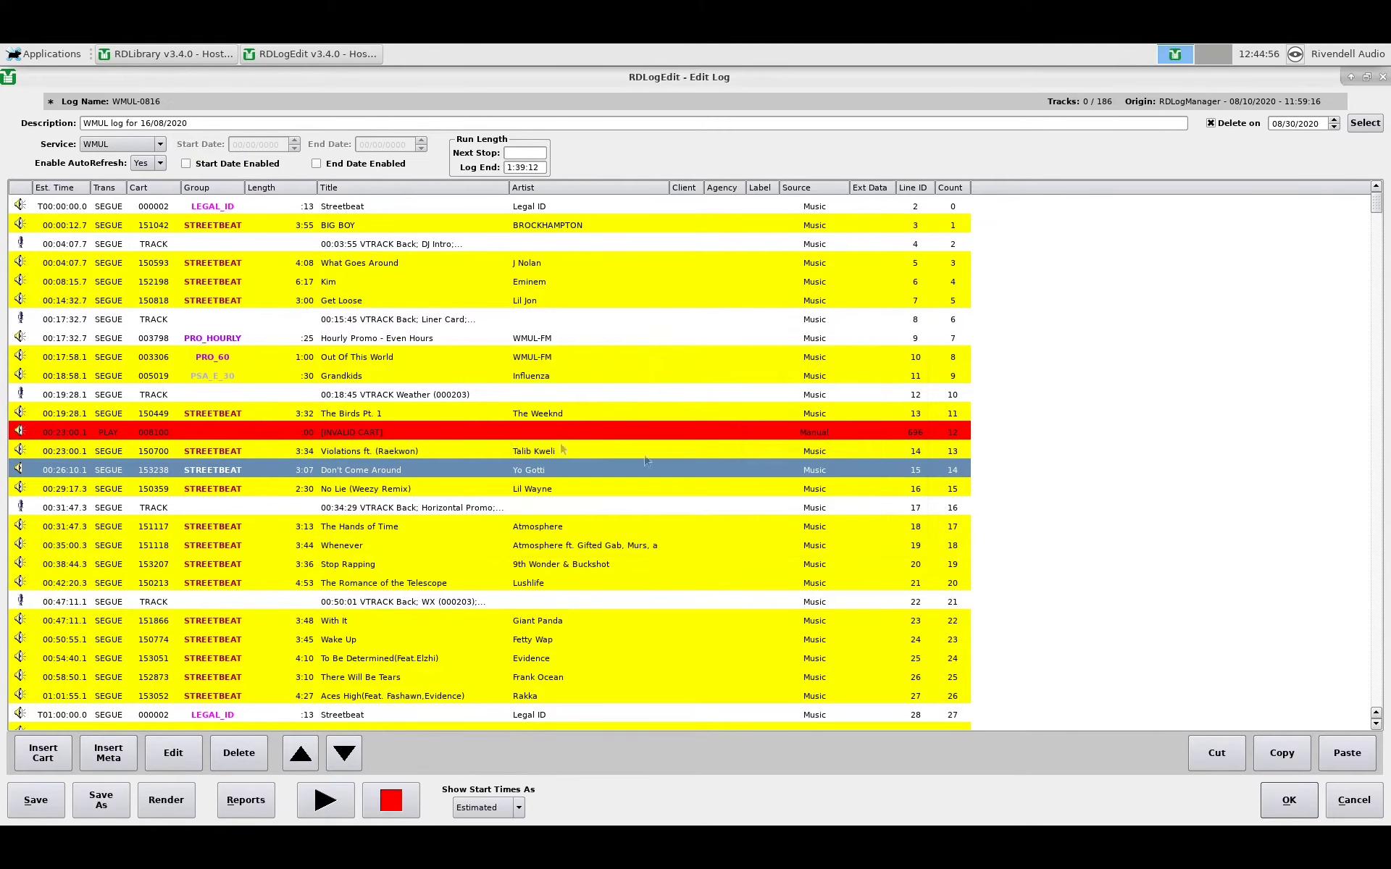
Step: Delete the 008100 cart entry and move "Violations ft. (Raekwon)" three lines down the log
left_click(435, 432)
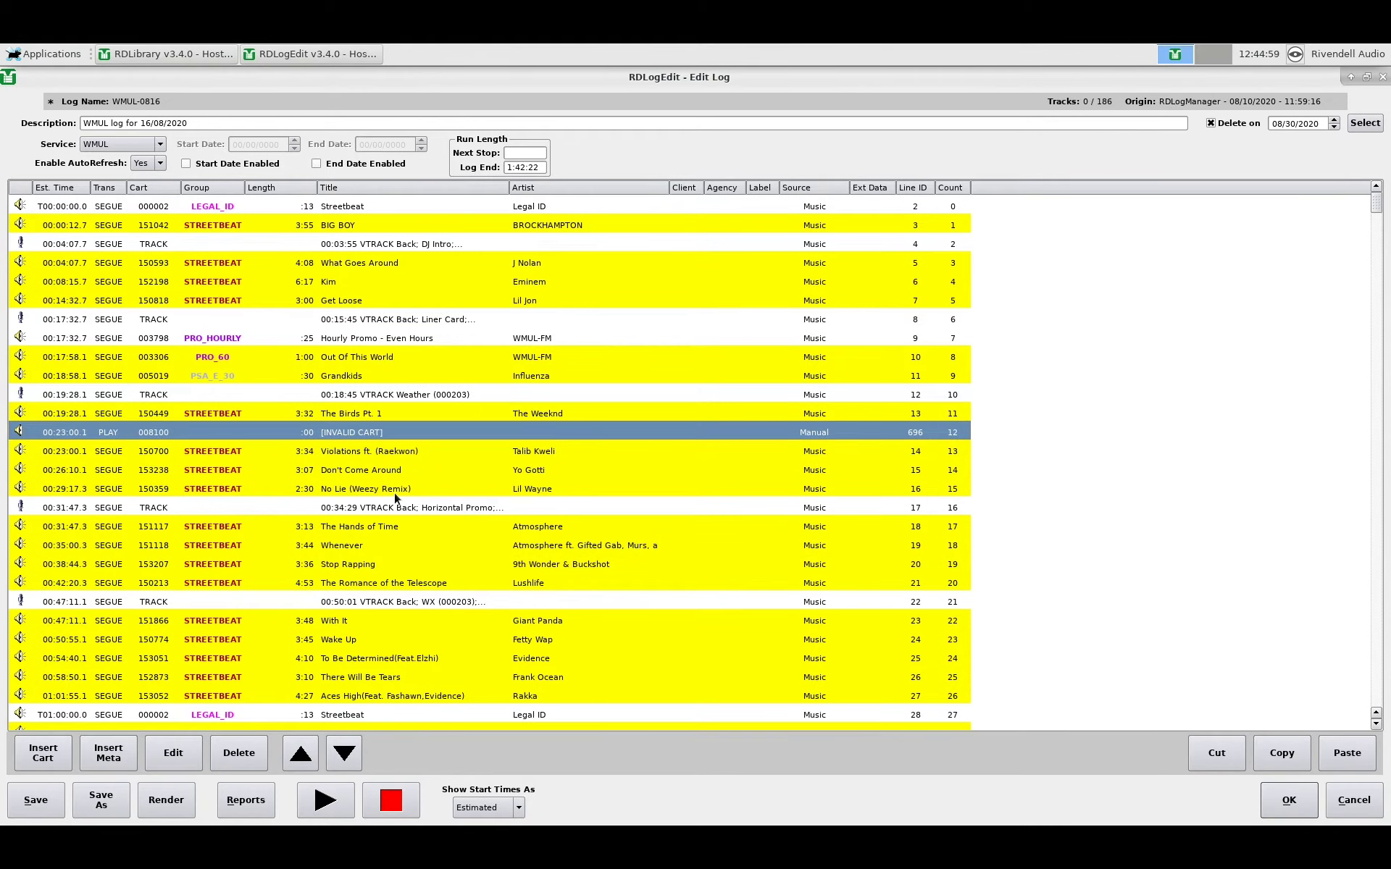
left_click(222, 760)
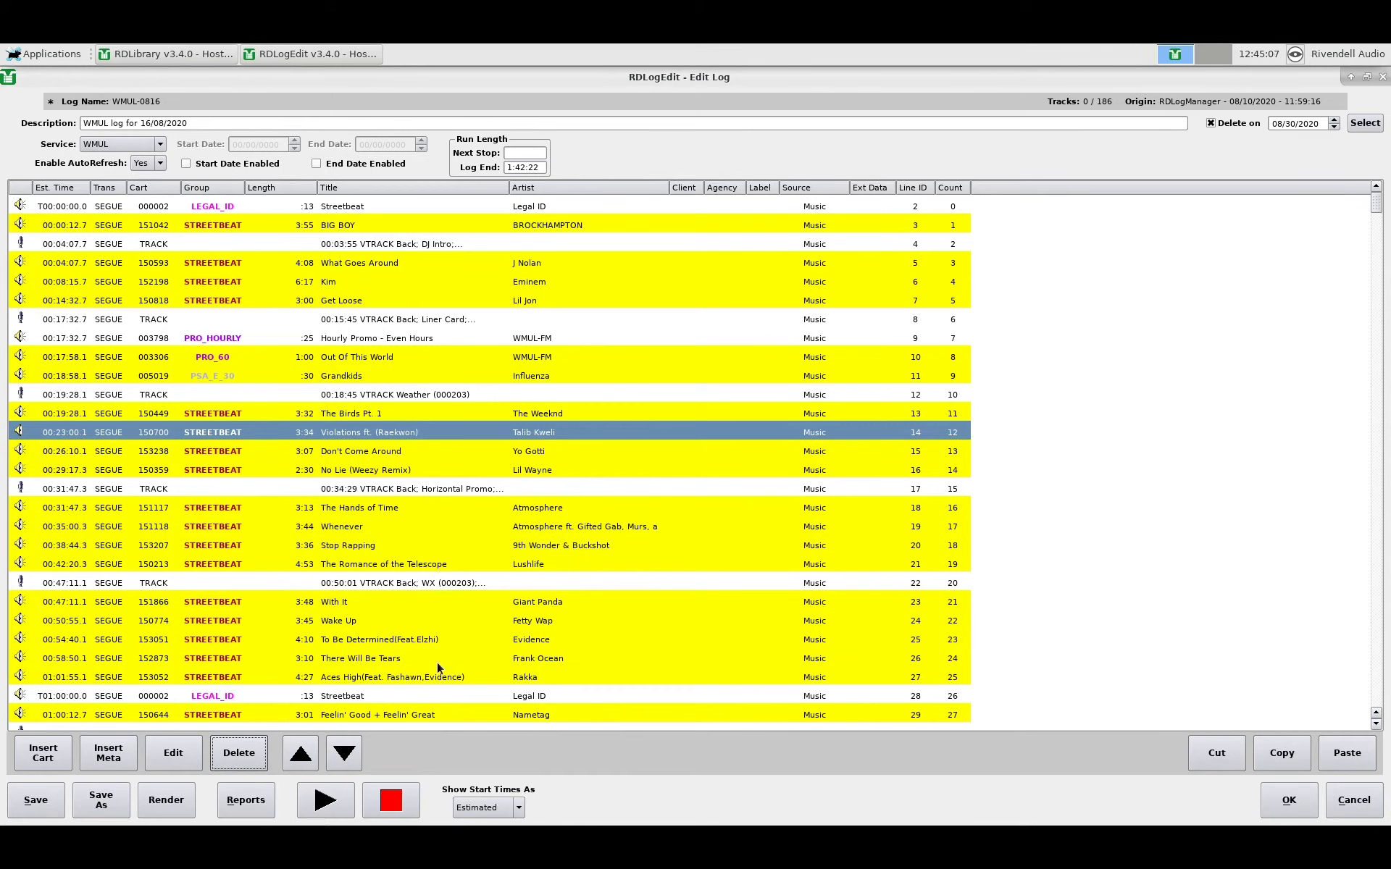
left_click(347, 757)
left_click(347, 761)
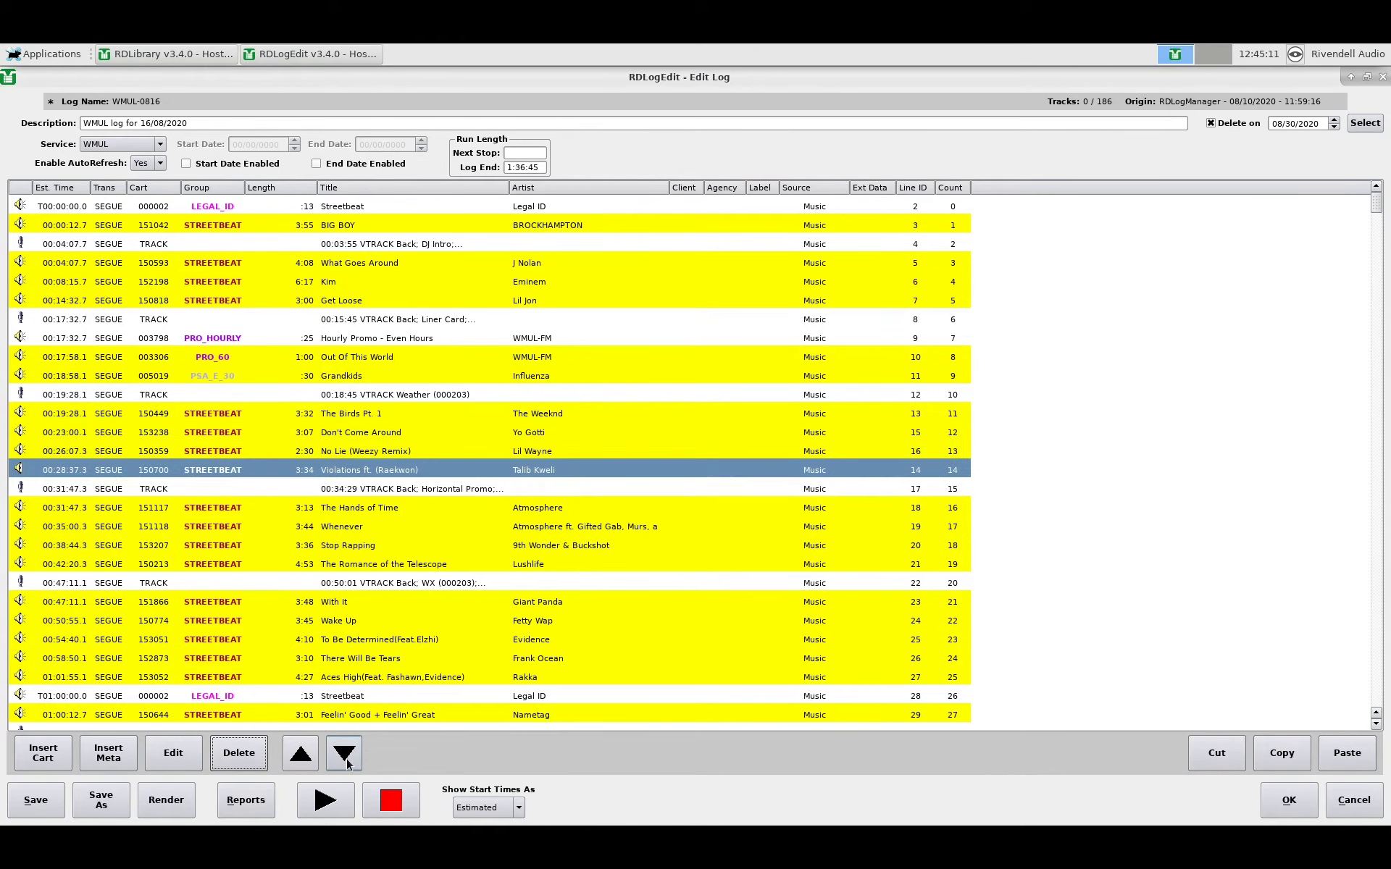
left_click(348, 761)
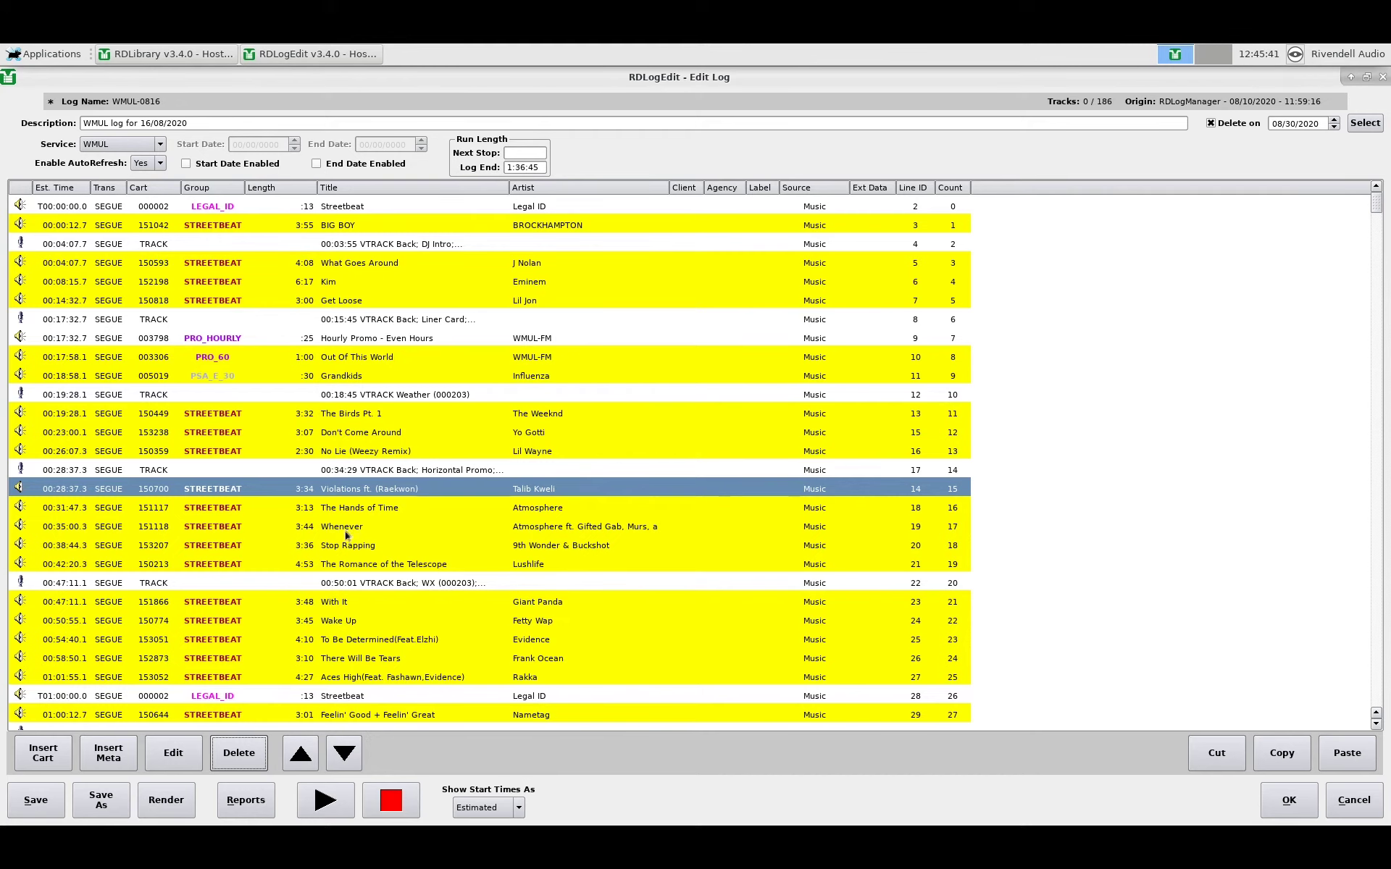
Step: Select the "Stop Rapping" line and view the options for how start times are shown
left_click(345, 542)
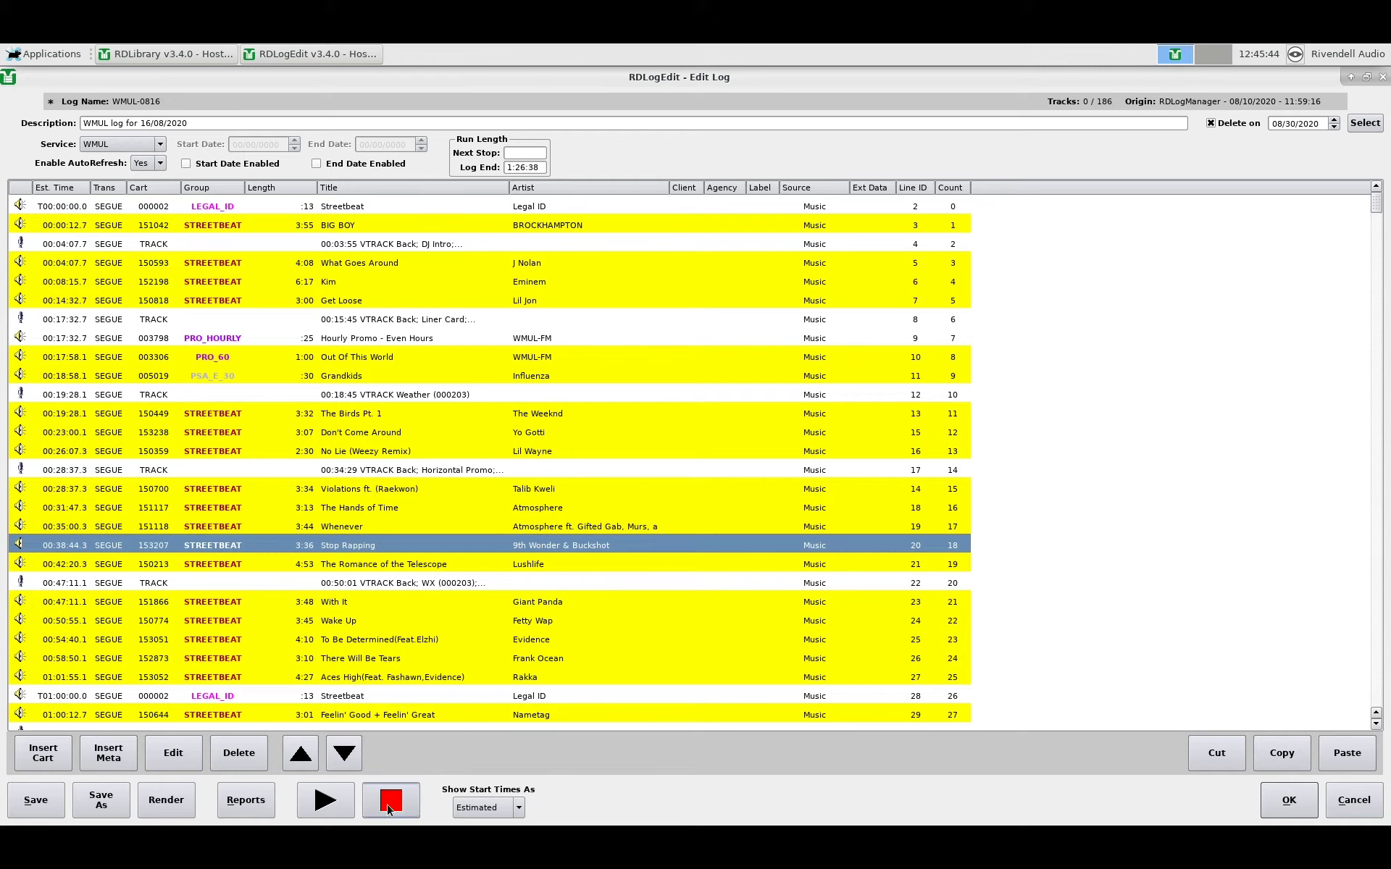
left_click(519, 809)
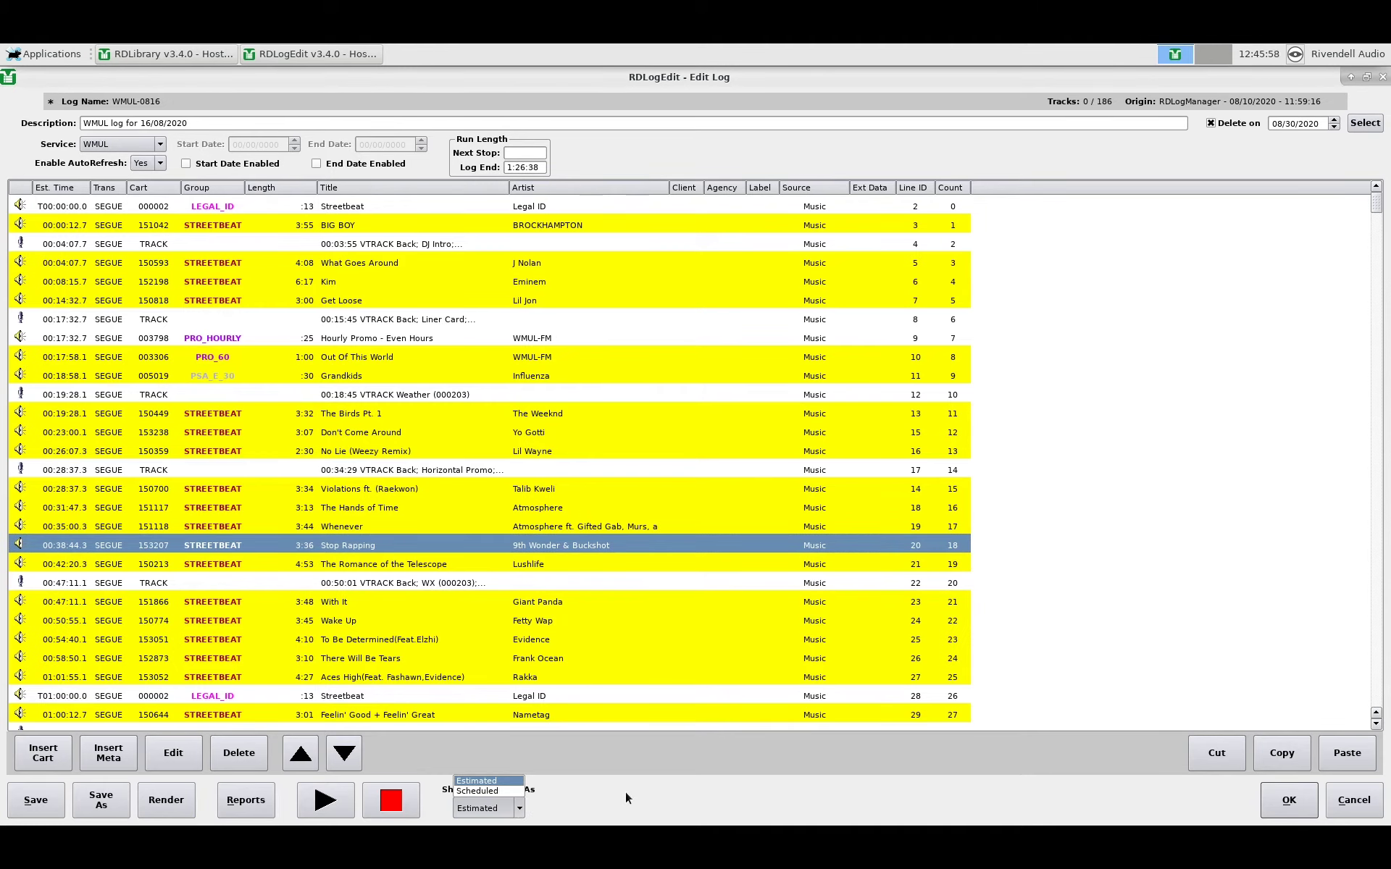
left_click(658, 792)
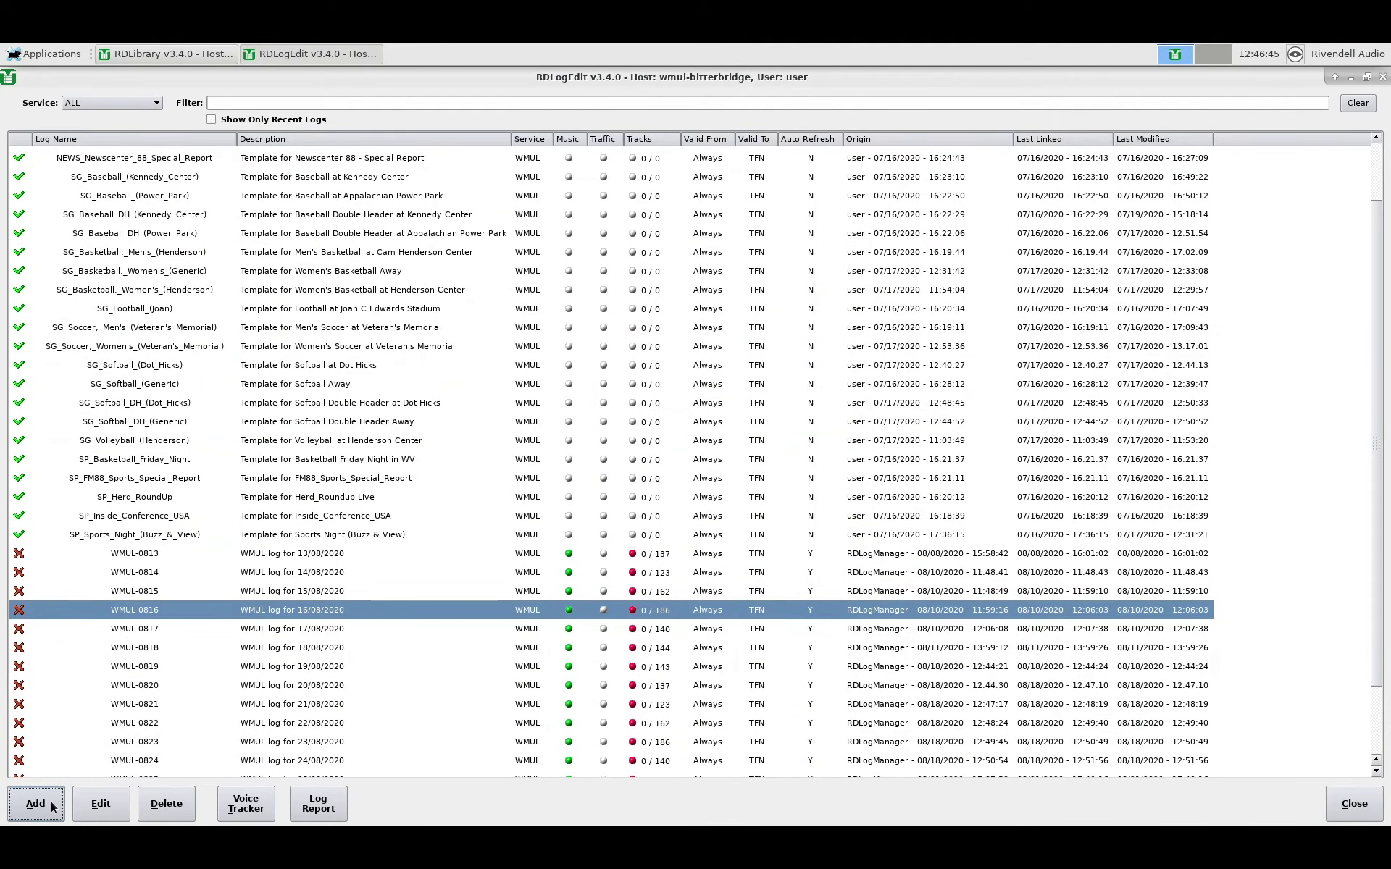
Step: Try to create a new log named MISC_DEMO for the WMUL service
left_click(51, 801)
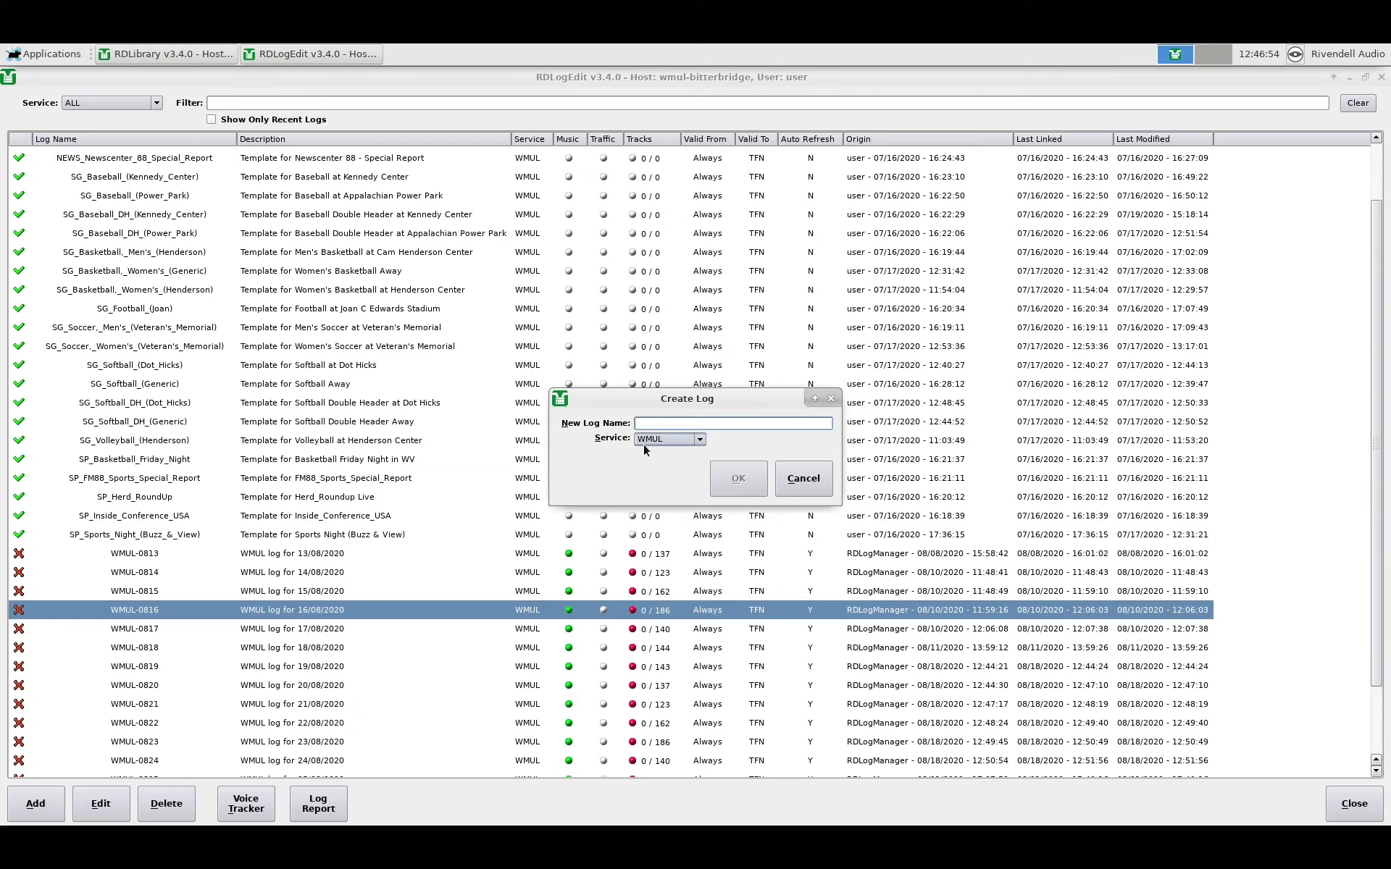
type("MISC_DEMO")
left_click(738, 478)
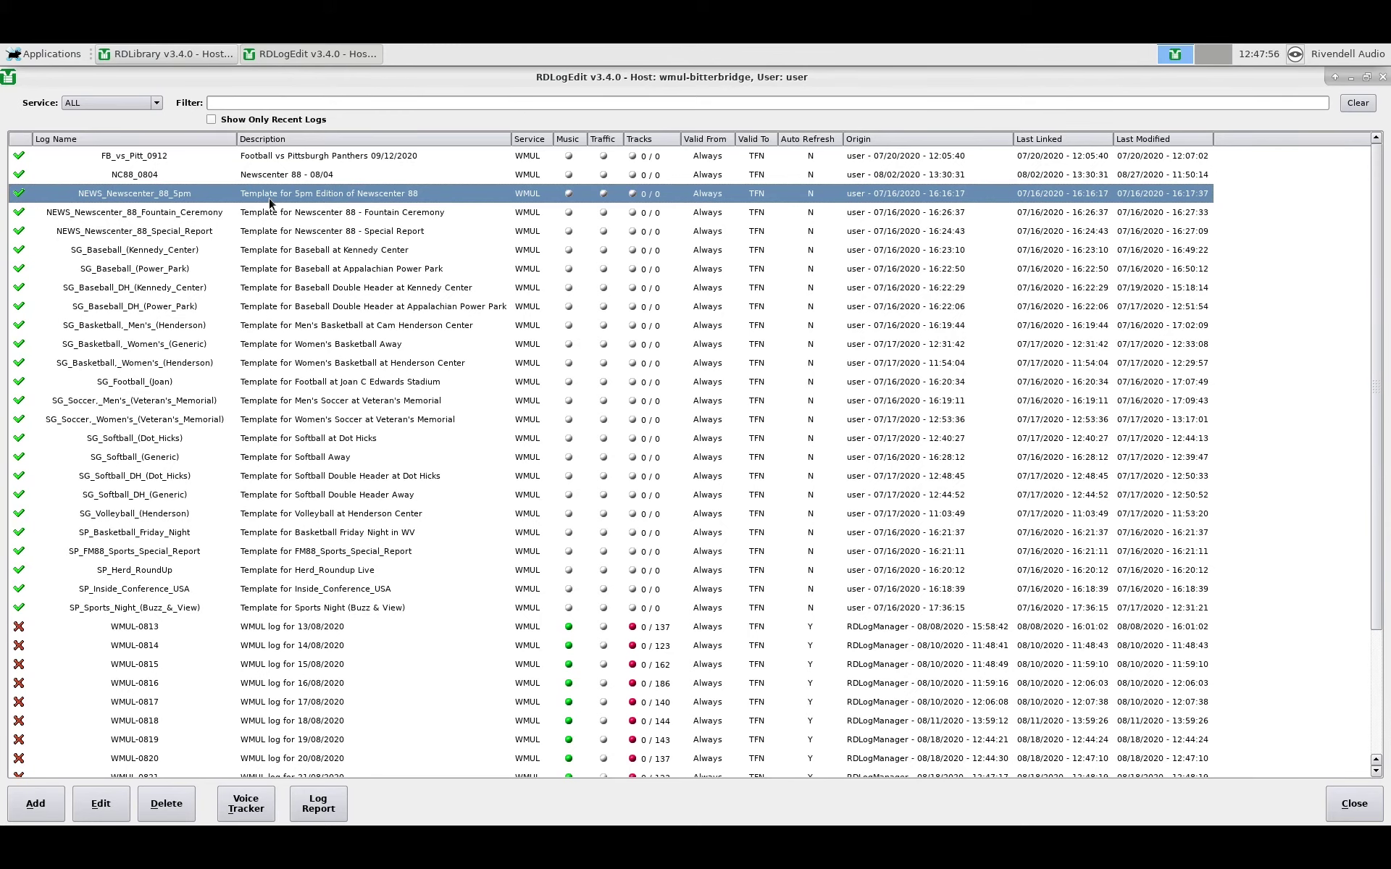
Step: Save a copy of the NEWS_Newscenter_88_5pm template log under the name NC88_0827 for the WMUL service
double_click(281, 199)
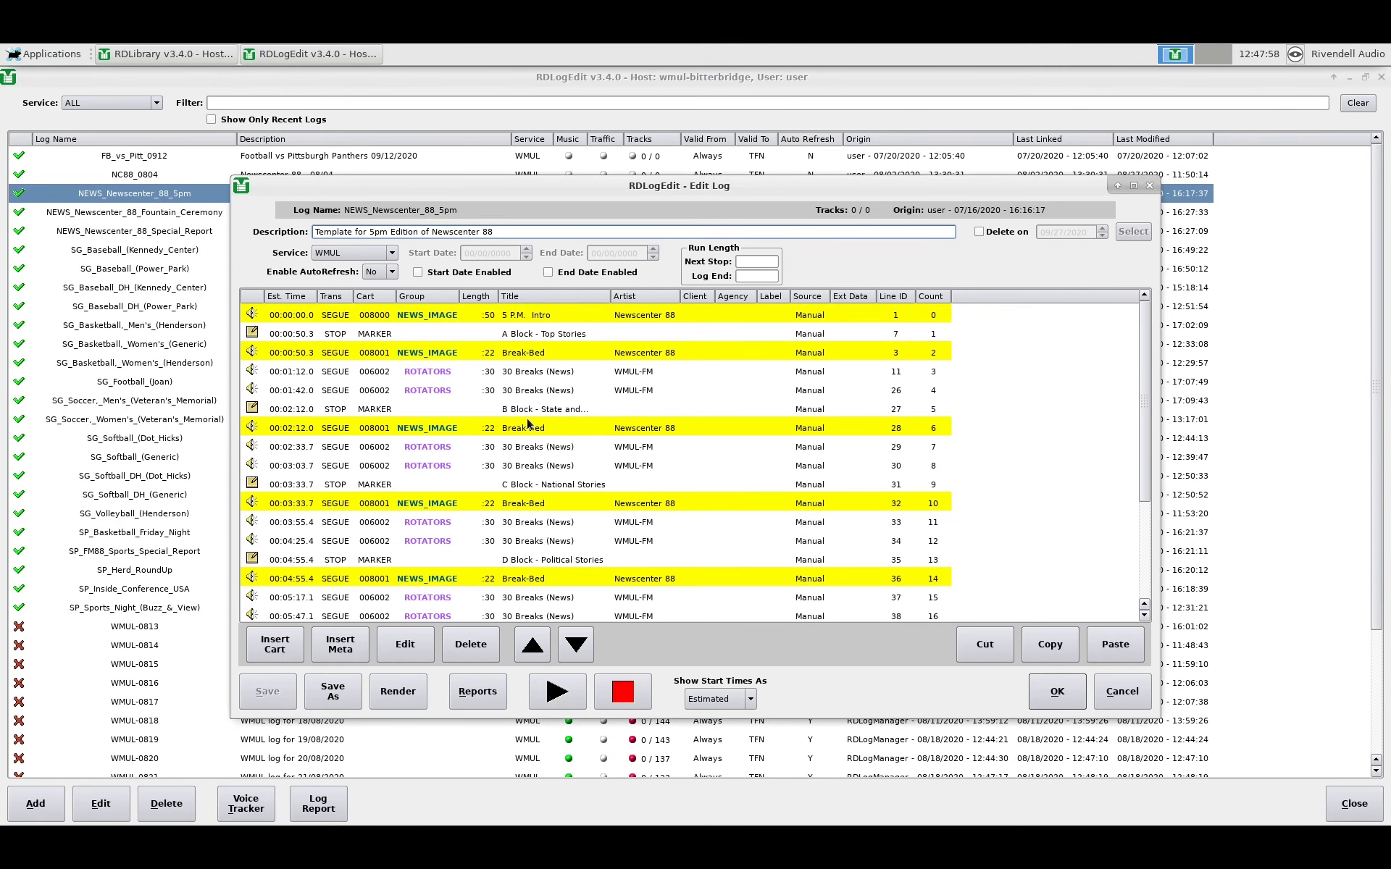
left_click(343, 700)
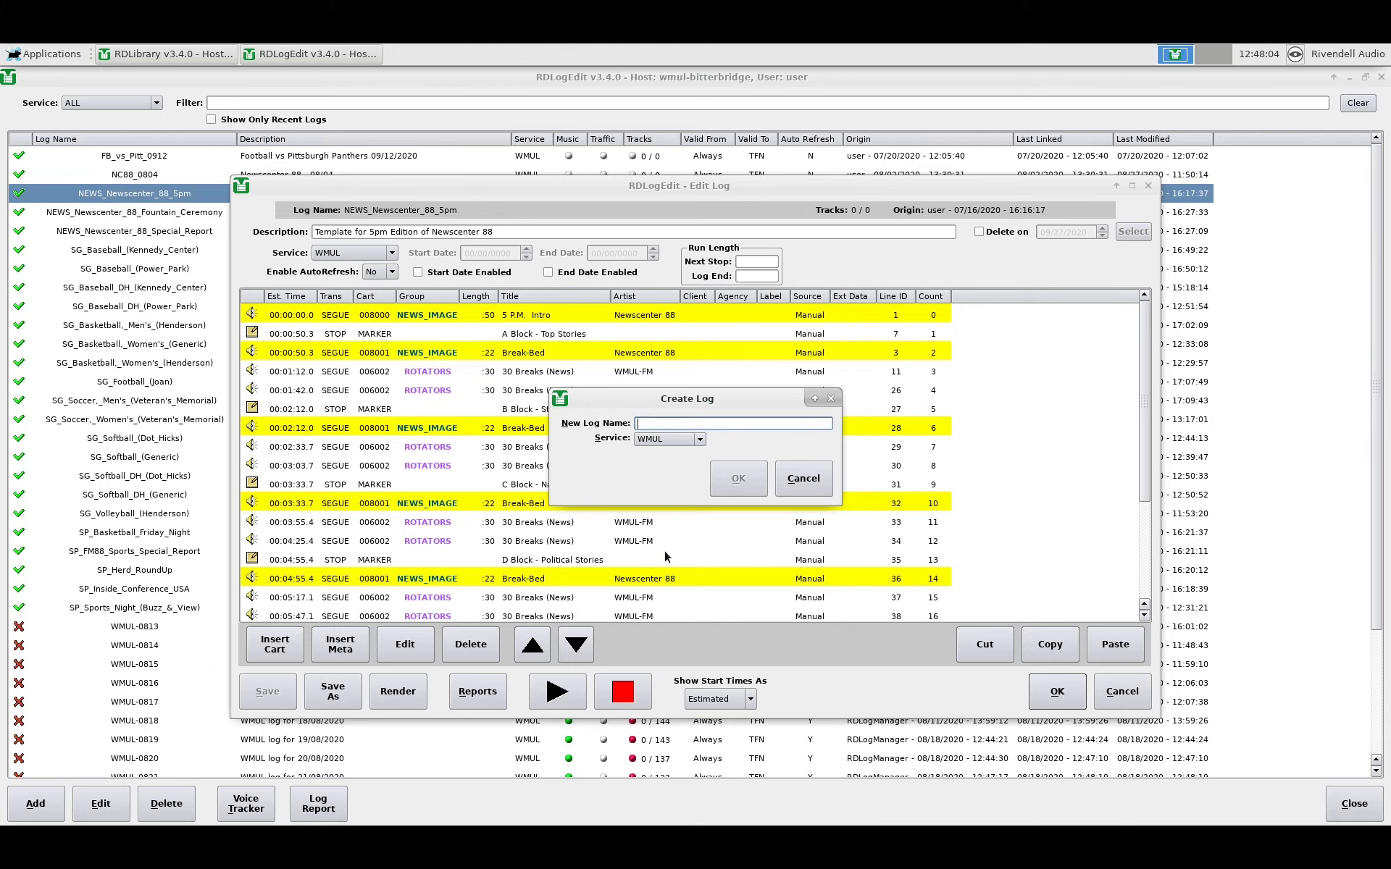
type("NC88_0827")
left_click(736, 478)
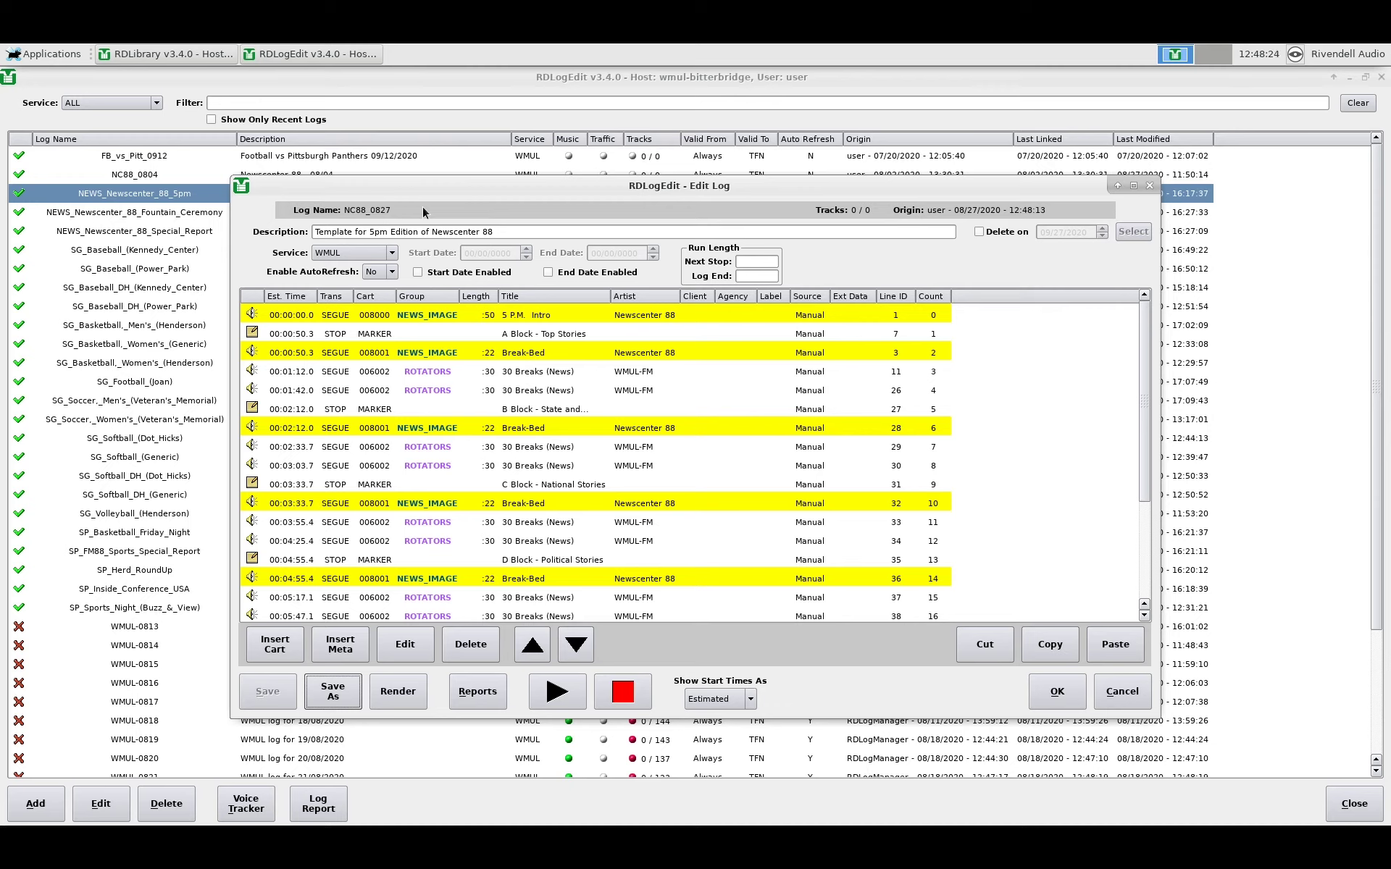
Step: Replace the NC88_0827 log's description with "Newscenter 88 08/27"
left_click_drag(494, 232, 315, 232)
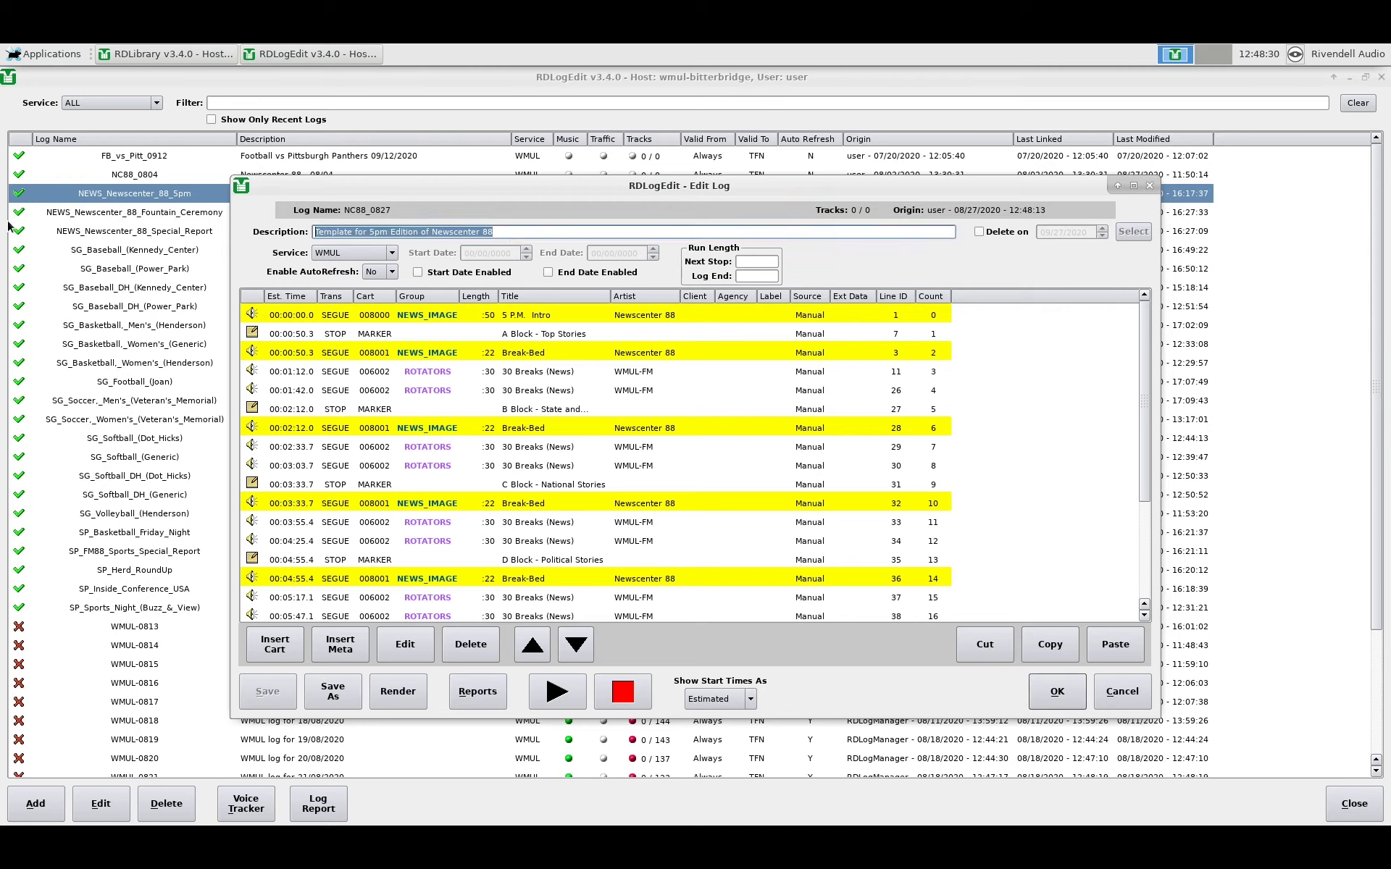
type("News")
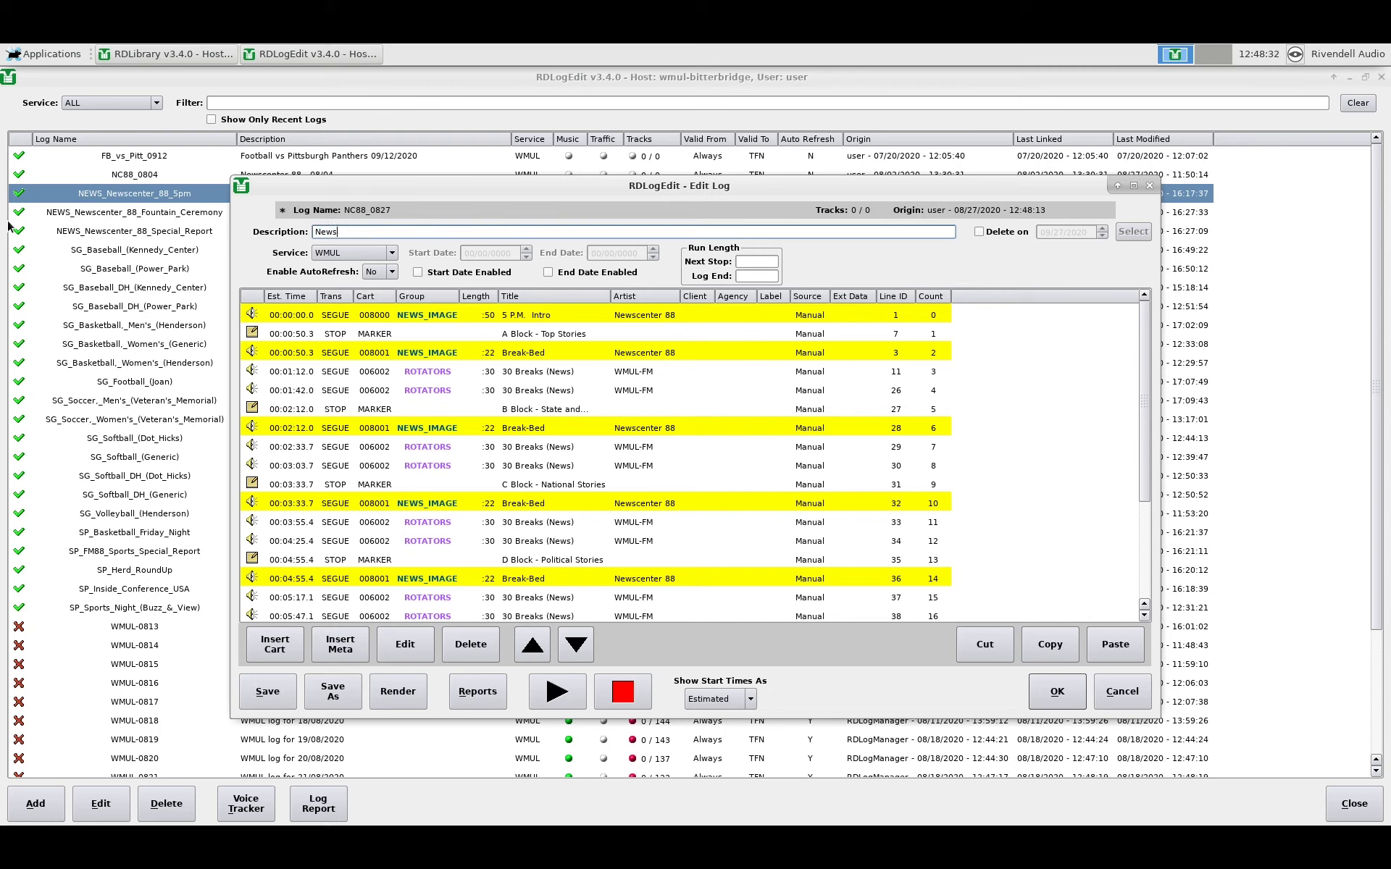
type("center 88 08/27")
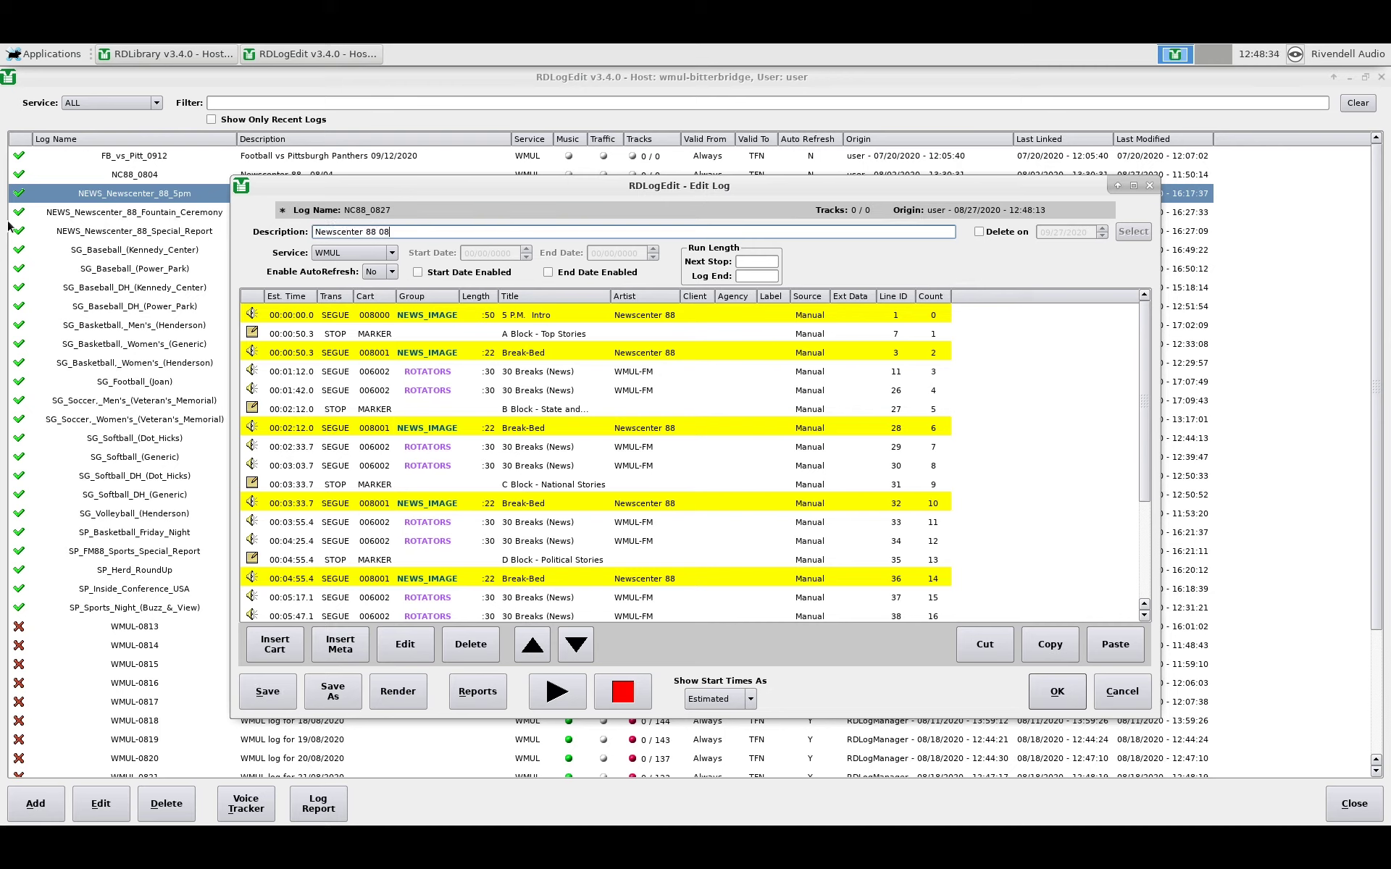